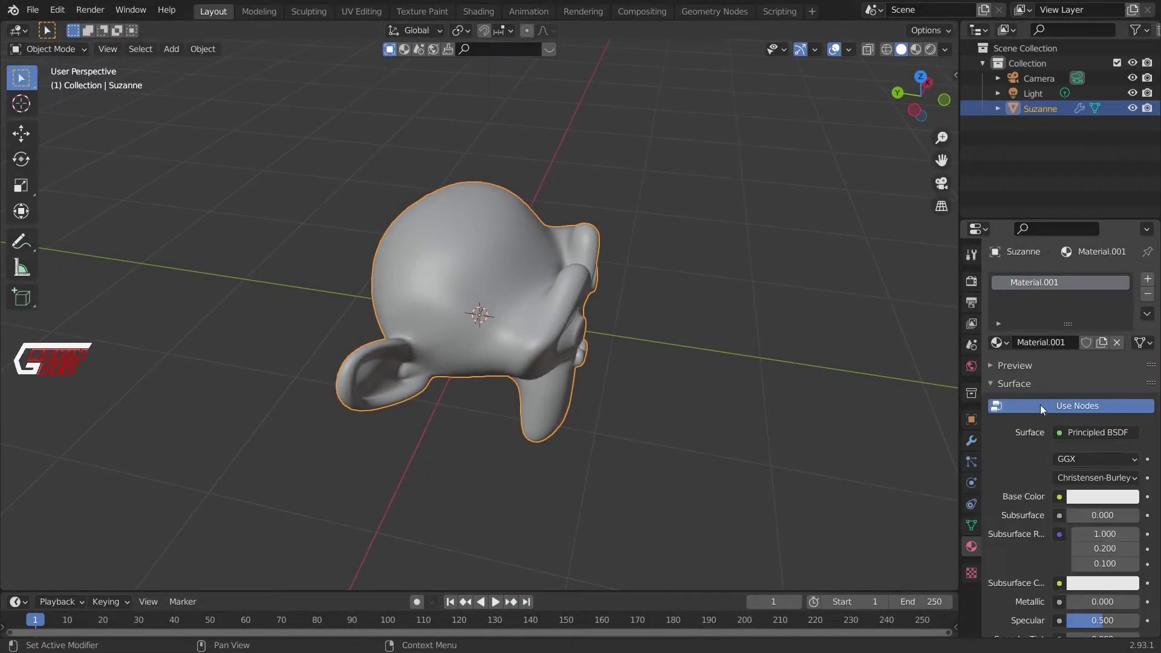
Step: Give Suzanne's Material.001 a pale yellow base colour and show it in Material Preview shading
{"action": "left_click", "coordinate": [1102, 497]}
{"action": "left_click", "coordinate": [1049, 345]}
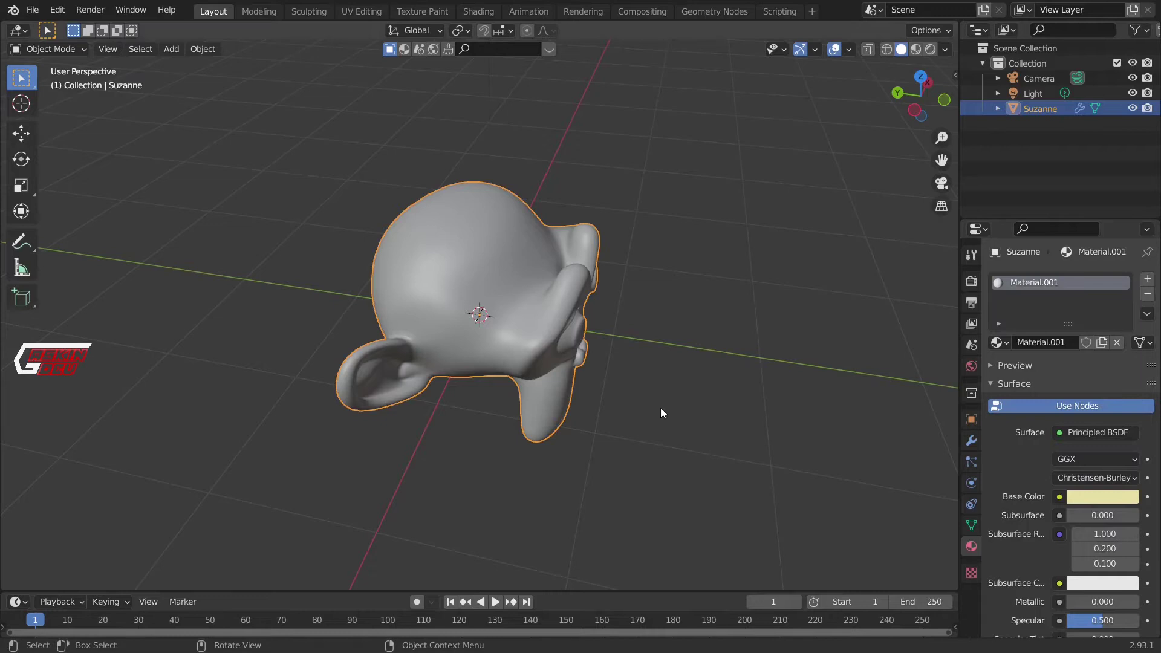
{"action": "scroll", "coordinate": [656, 401], "scroll_direction": "down", "scroll_amount": 5}
{"action": "left_click", "coordinate": [916, 51]}
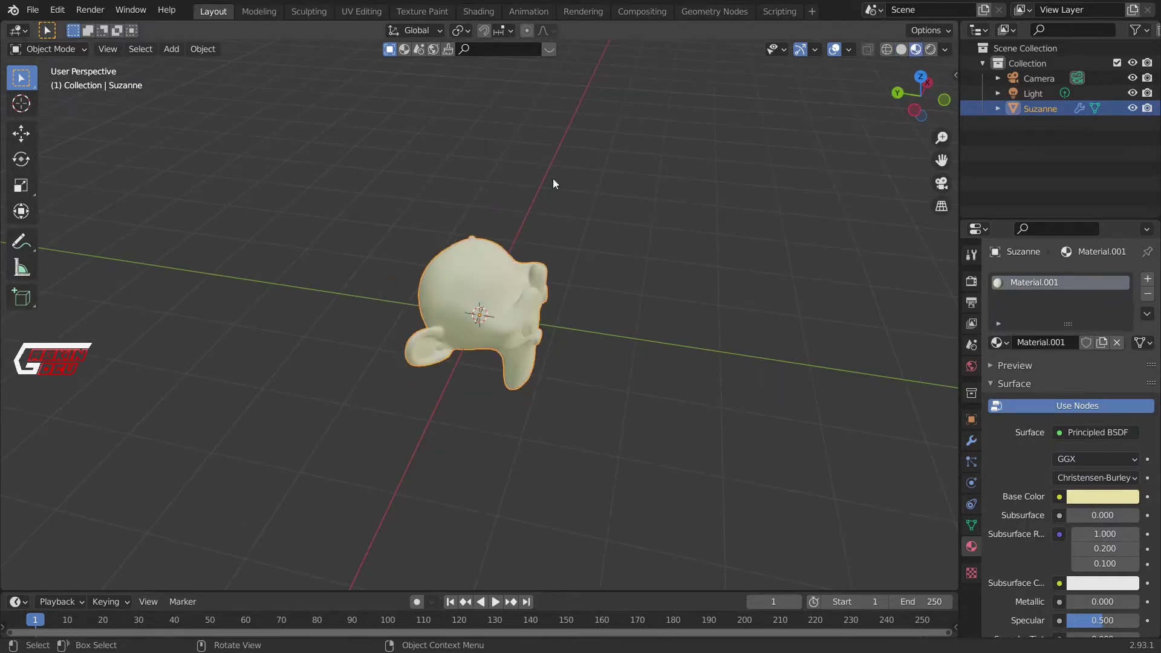
{"action": "scroll", "coordinate": [556, 210], "scroll_direction": "up", "scroll_amount": 8}
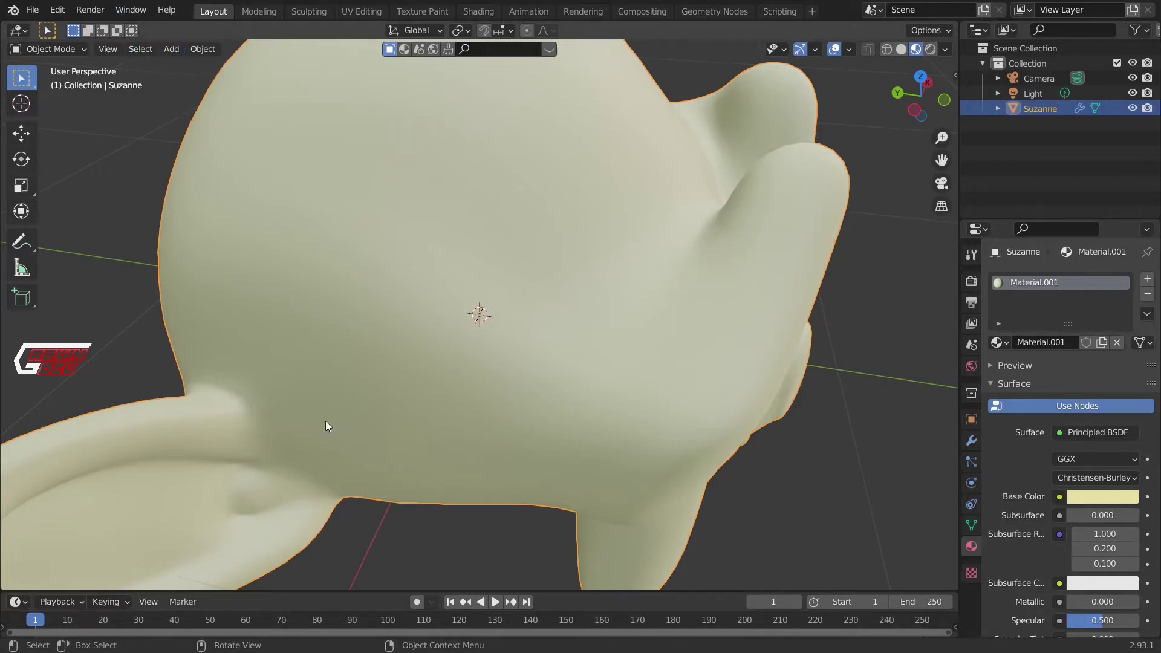
{"action": "scroll", "coordinate": [348, 470], "scroll_direction": "down", "scroll_amount": 8}
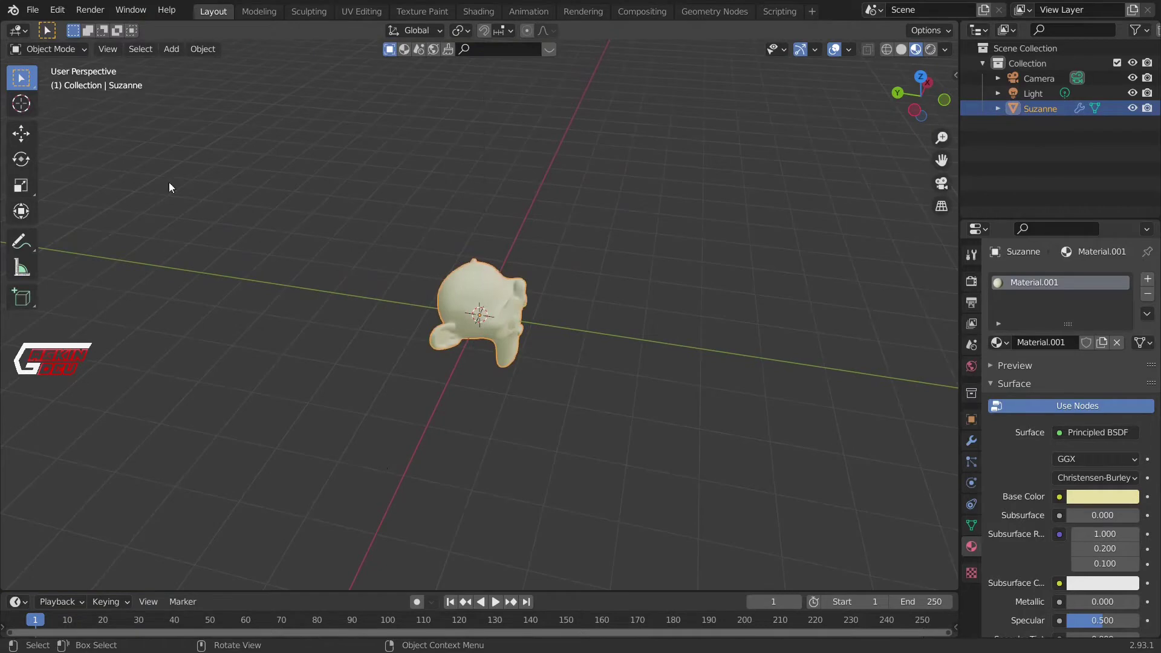
Step: Enable the Add Curve: IvyGen add-on in Preferences, then show Suzanne's Transform values in the sidebar
{"action": "left_click", "coordinate": [58, 11]}
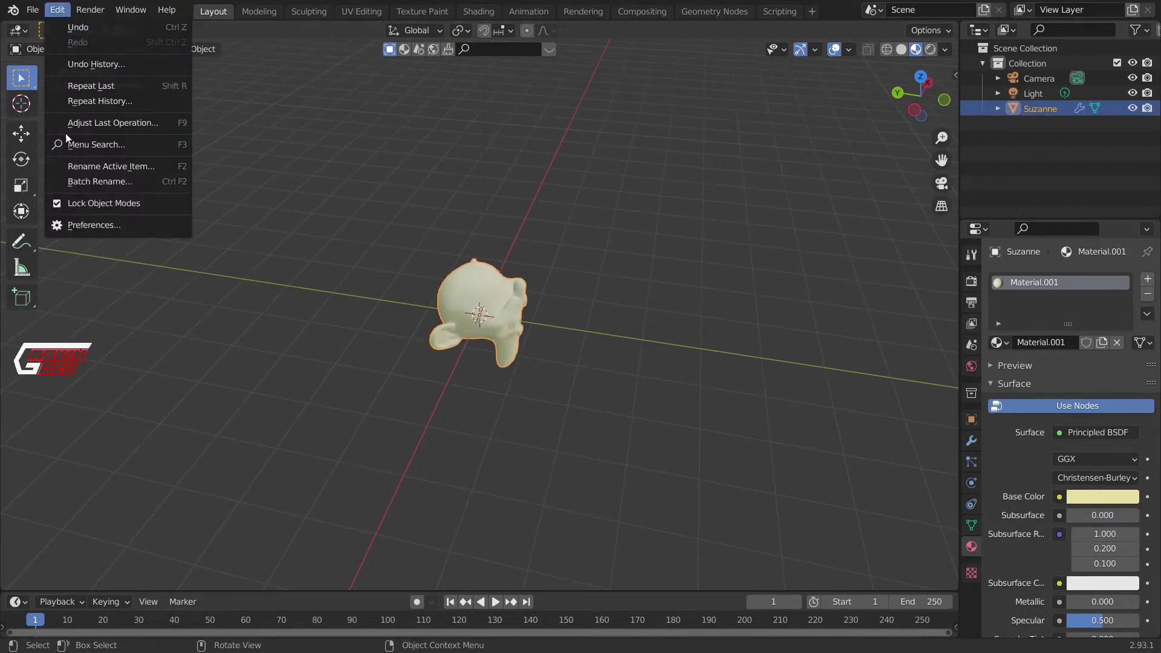
{"action": "left_click", "coordinate": [88, 228]}
{"action": "left_click", "coordinate": [454, 62]}
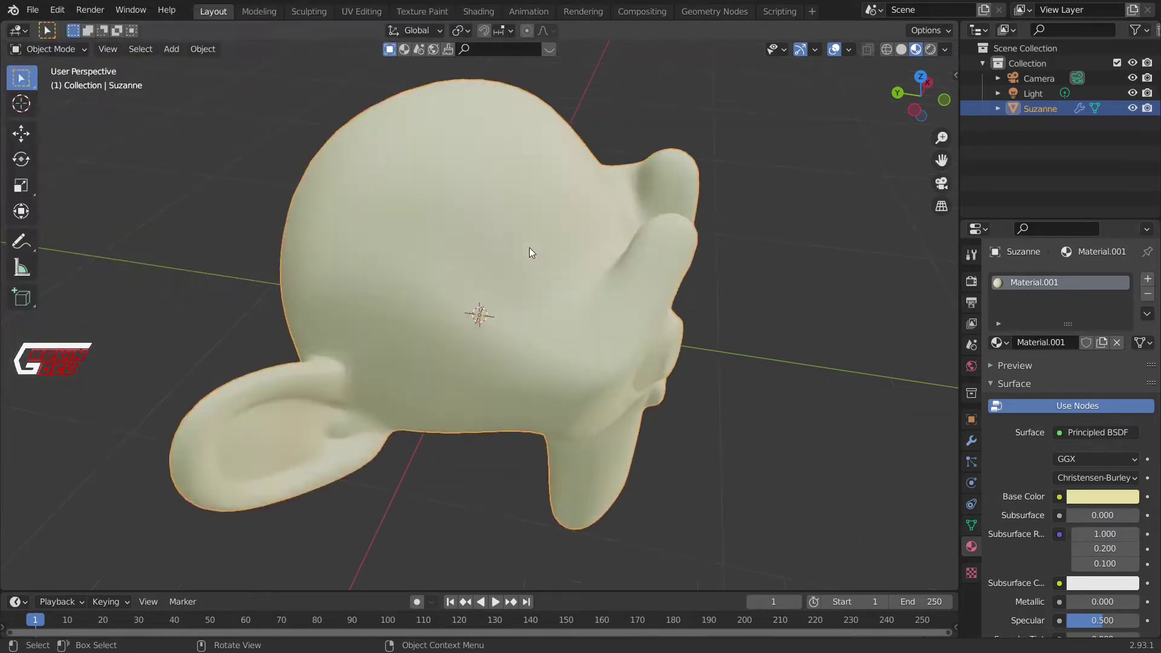
{"action": "scroll", "coordinate": [531, 252], "scroll_direction": "down", "scroll_amount": 4}
{"action": "middle_click_drag", "start_coordinate": [309, 98], "coordinate": [539, 64]}
{"action": "left_click", "coordinate": [955, 75]}
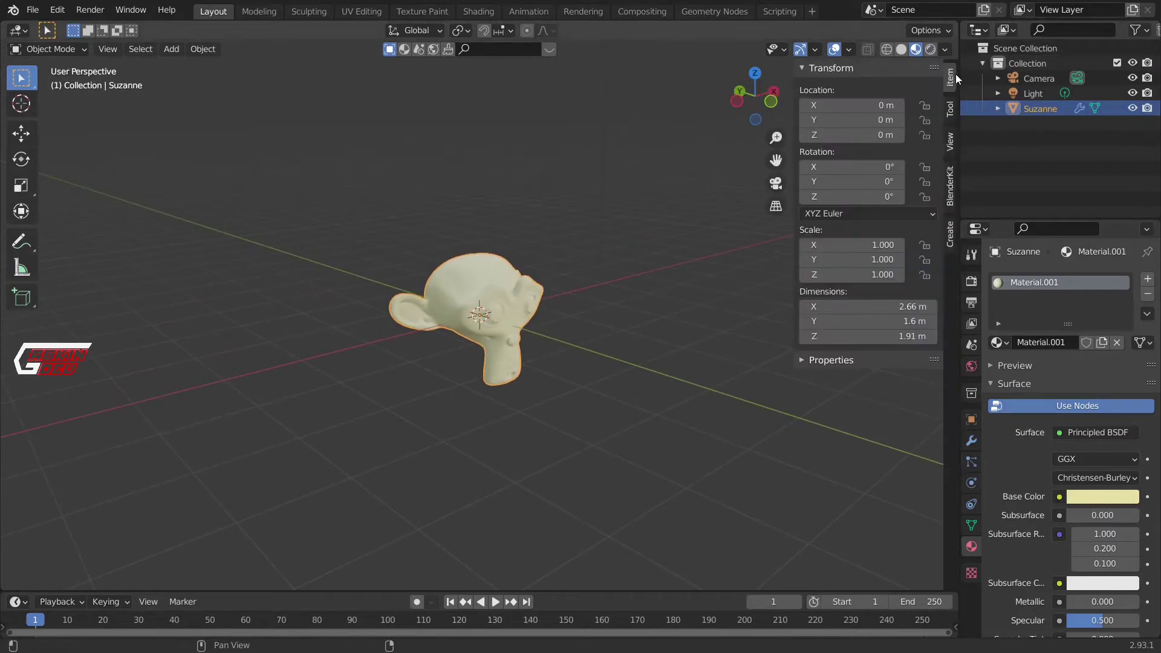
Step: Expand Ivy Generator under the sidebar's Create tab and start moving the 3D cursor onto Suzanne's left eye
{"action": "left_click", "coordinate": [950, 233]}
{"action": "left_click", "coordinate": [820, 105]}
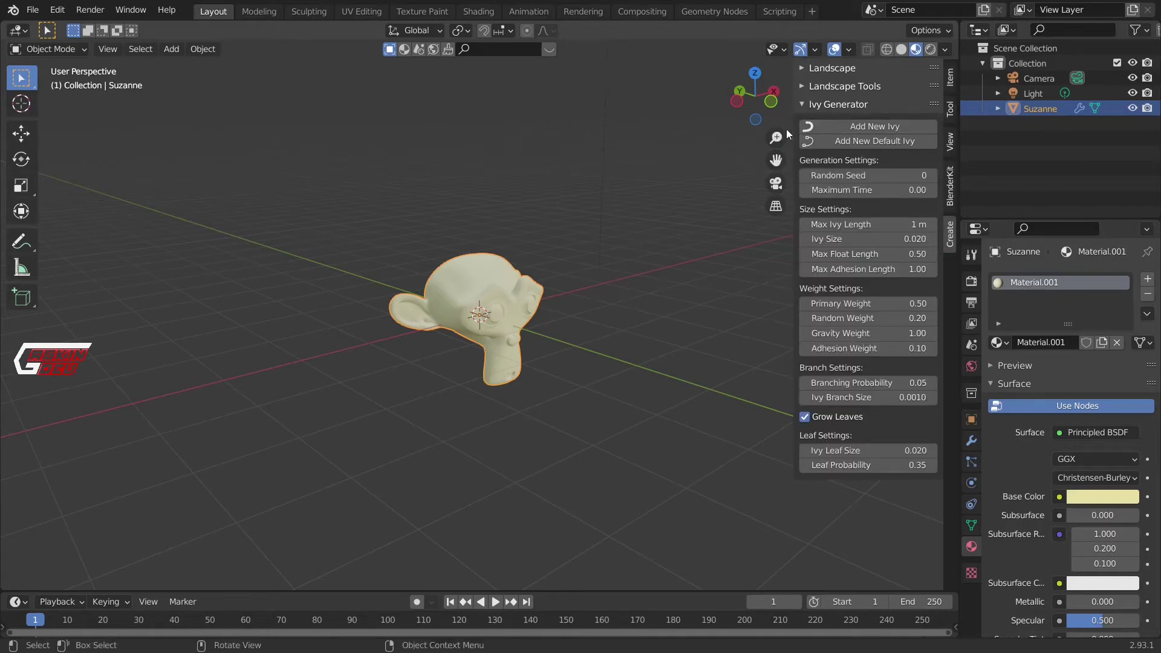
{"action": "scroll", "coordinate": [478, 312], "scroll_direction": "up", "scroll_amount": 10}
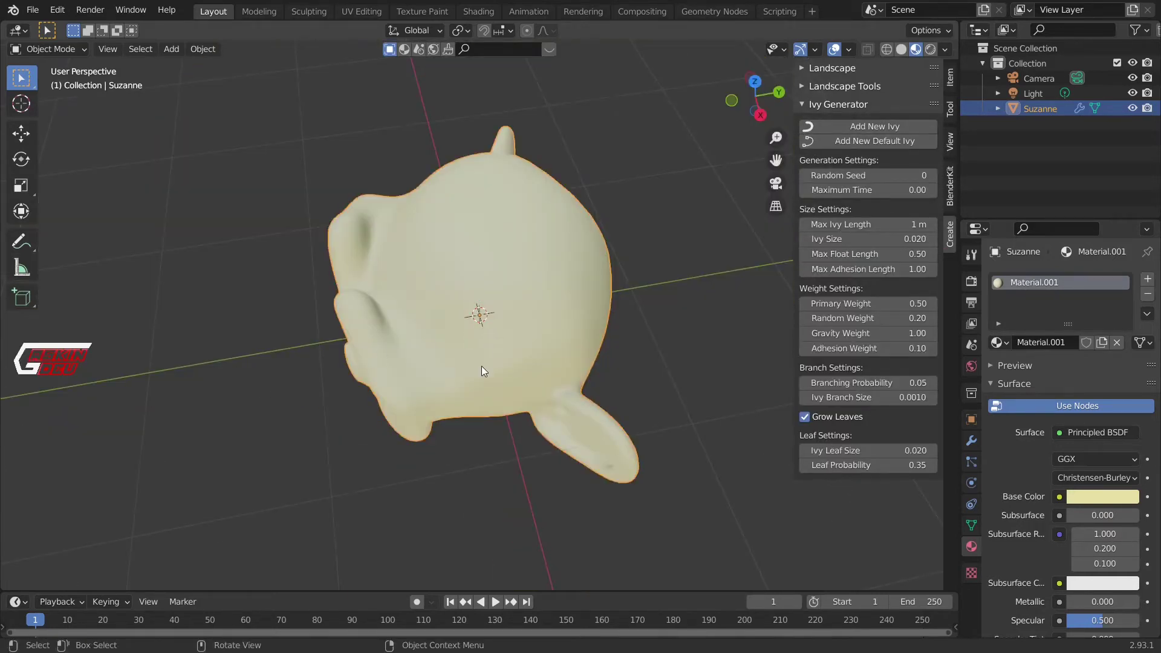
{"action": "middle_click_drag", "start_coordinate": [435, 311], "coordinate": [510, 315]}
{"action": "key", "text": "g"}
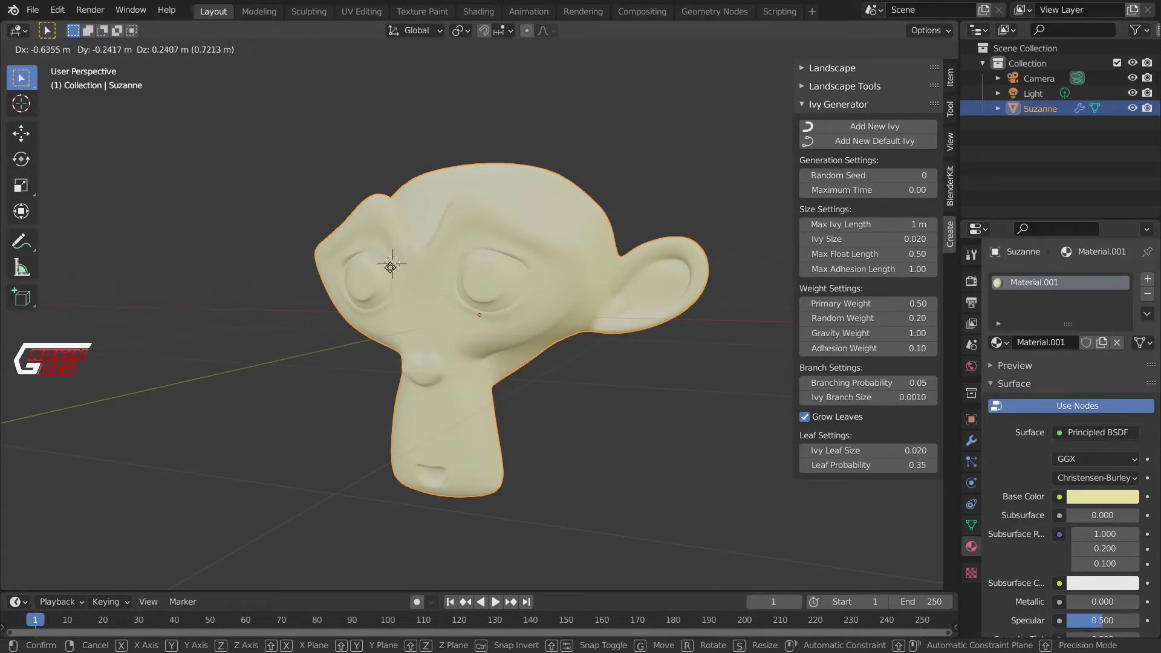
Step: Grow the first ivy from the 3D cursor placed on Suzanne's eye
{"action": "left_click", "coordinate": [386, 275]}
{"action": "left_click", "coordinate": [875, 125]}
{"action": "scroll", "coordinate": [514, 244], "scroll_direction": "up", "scroll_amount": 2}
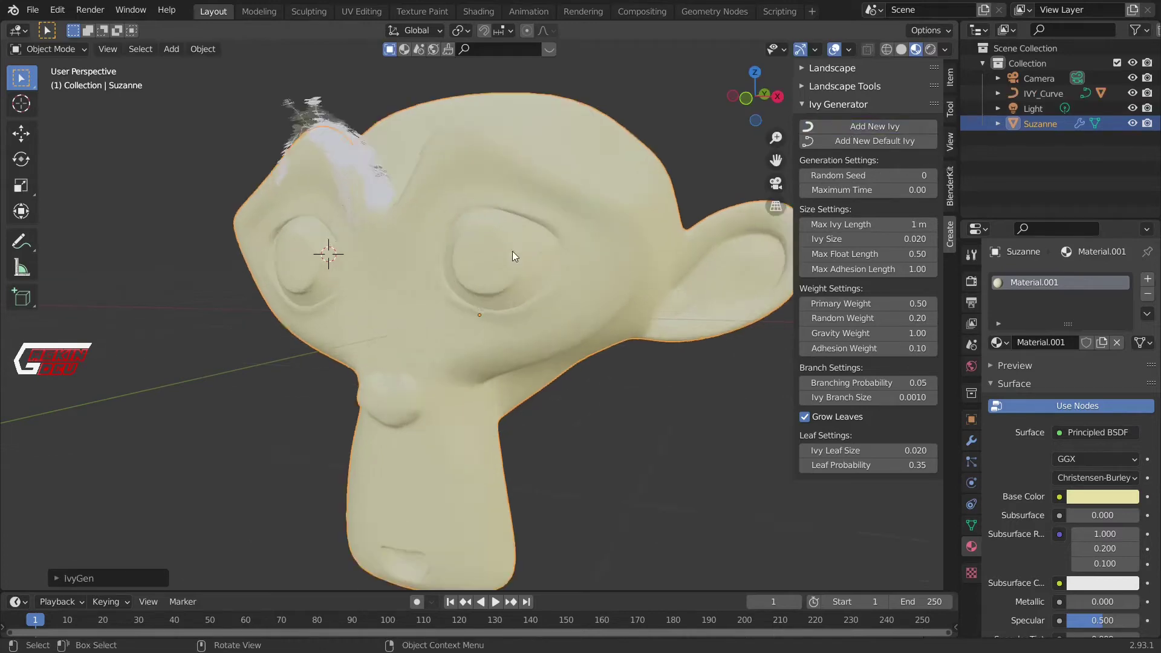
{"action": "middle_click_drag", "start_coordinate": [514, 244], "coordinate": [534, 291]}
{"action": "scroll", "coordinate": [532, 289], "scroll_direction": "up", "scroll_amount": 6}
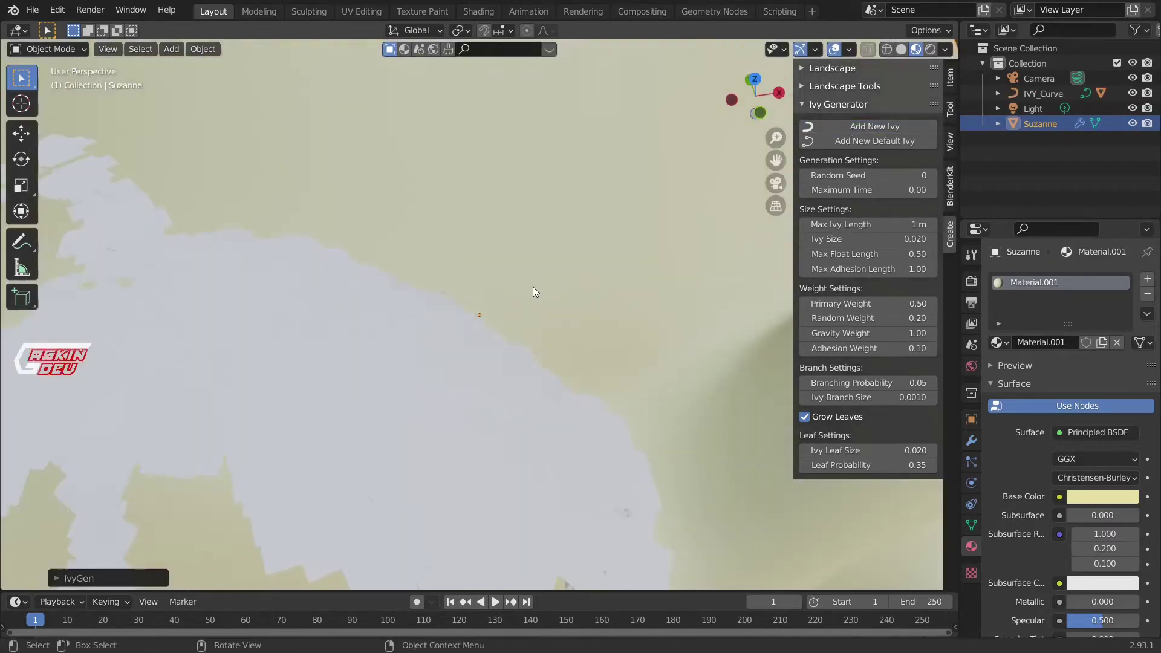
{"action": "scroll", "coordinate": [527, 289], "scroll_direction": "down", "scroll_amount": 6}
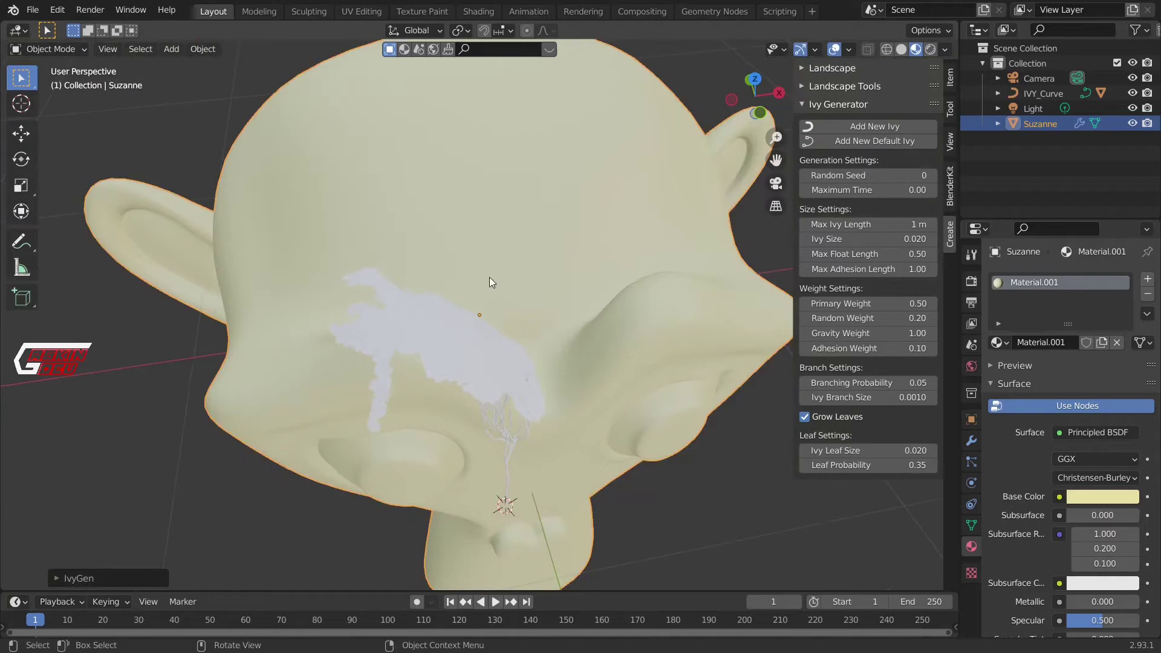
{"action": "middle_click_drag", "start_coordinate": [491, 277], "coordinate": [567, 342]}
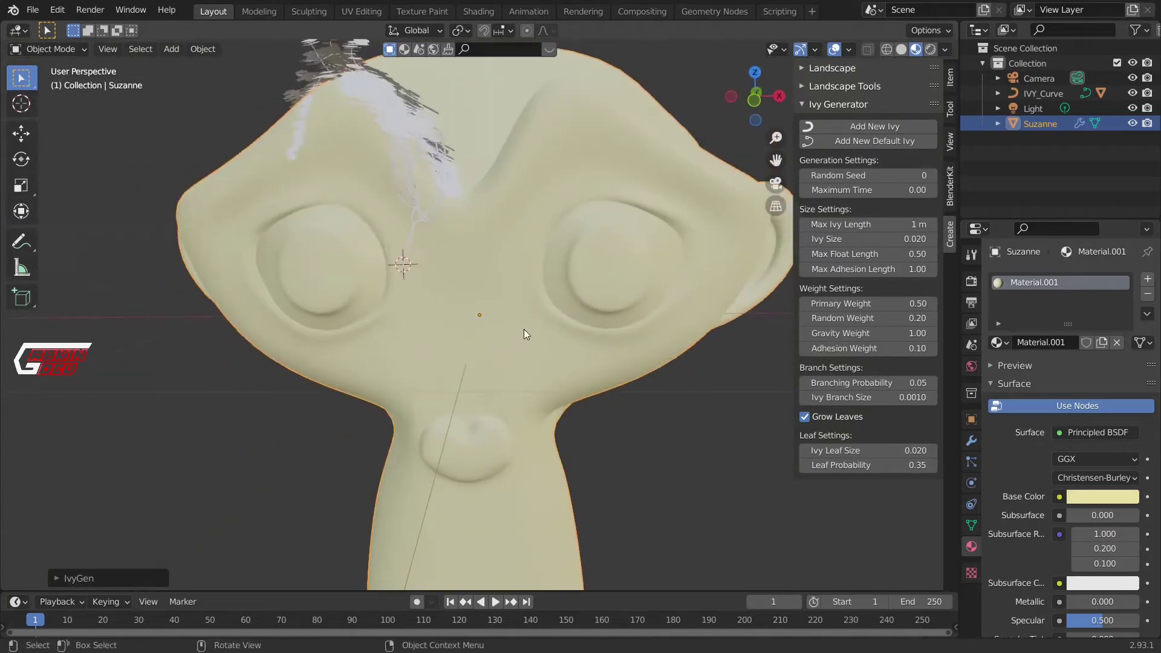
Step: Move the 3D cursor to a new face point, grow another ivy, then place the cursor on the neck
{"action": "right_click_drag", "start_coordinate": [527, 326], "coordinate": [570, 375], "text": "shift"}
{"action": "left_click", "coordinate": [853, 127]}
{"action": "scroll", "coordinate": [642, 224], "scroll_direction": "down", "scroll_amount": 5}
{"action": "middle_click_drag", "start_coordinate": [623, 224], "coordinate": [460, 255]}
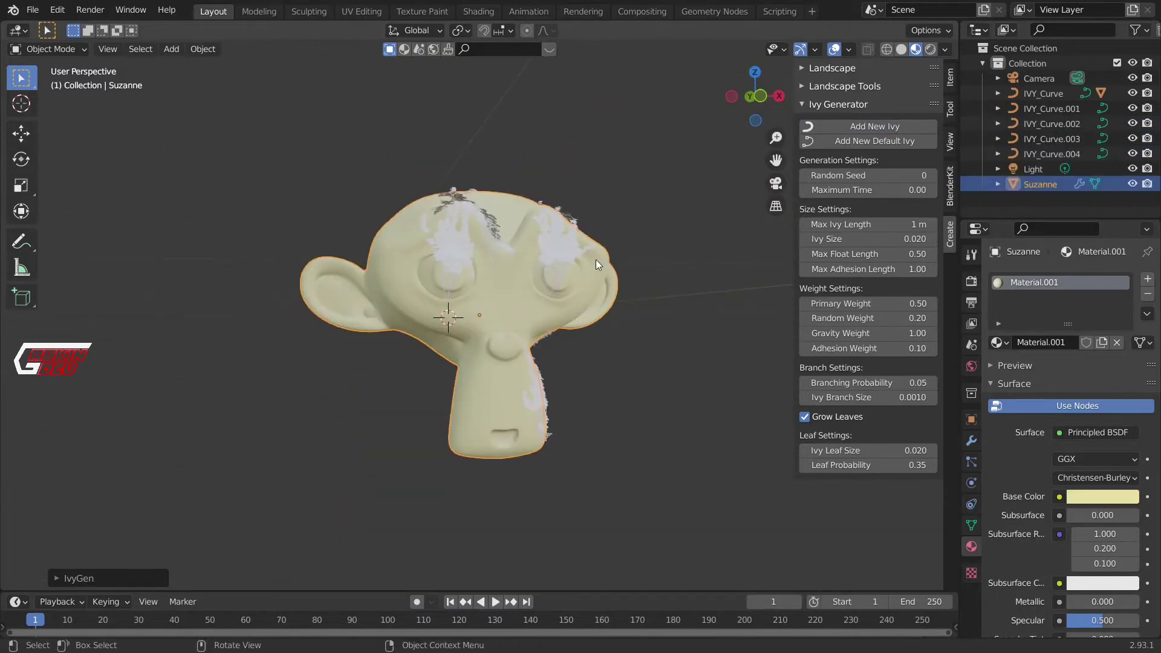
{"action": "scroll", "coordinate": [574, 278], "scroll_direction": "up", "scroll_amount": 6}
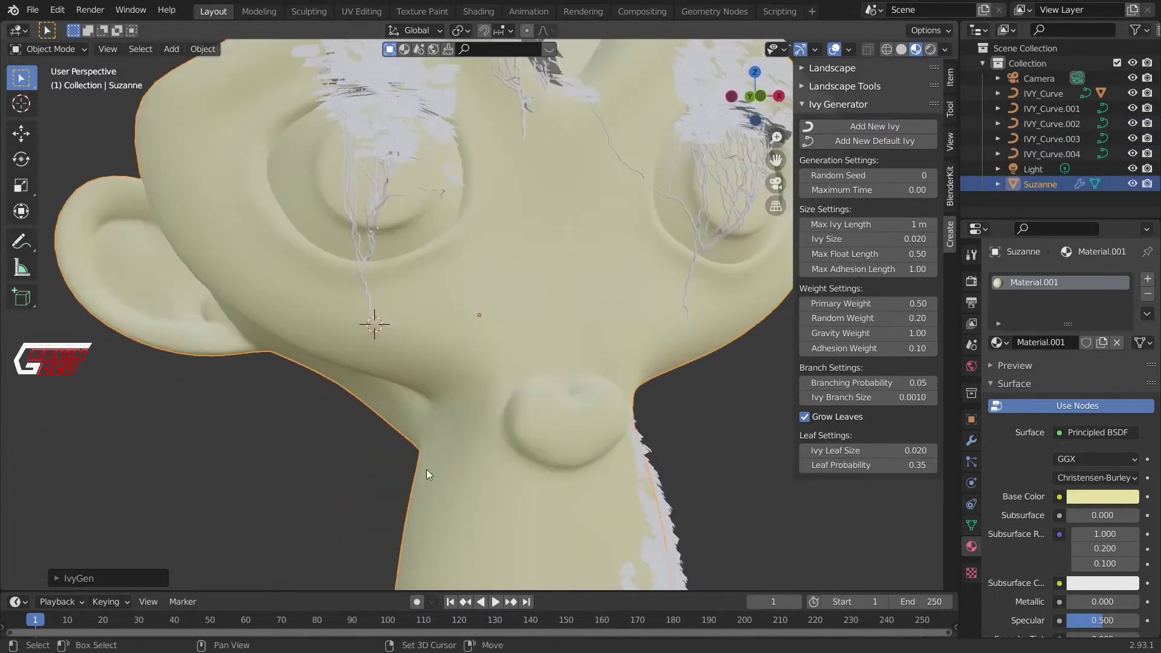
{"action": "scroll", "coordinate": [433, 475], "scroll_direction": "down", "scroll_amount": 6}
{"action": "right_click", "coordinate": [442, 446], "text": "shift"}
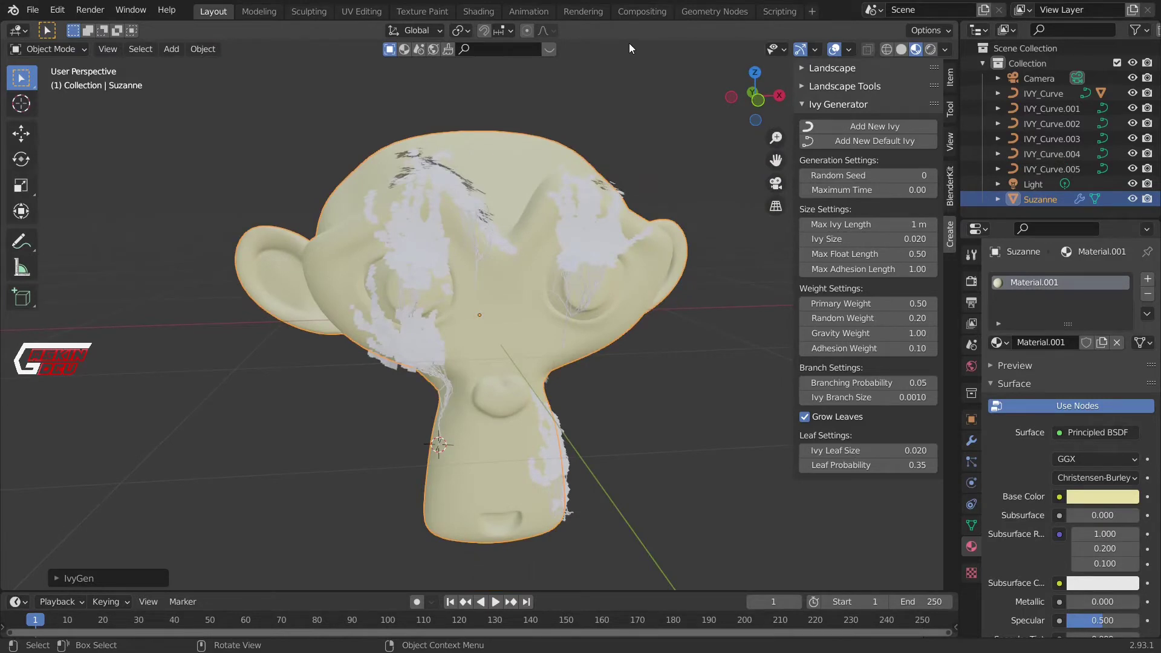
{"action": "left_click", "coordinate": [572, 237]}
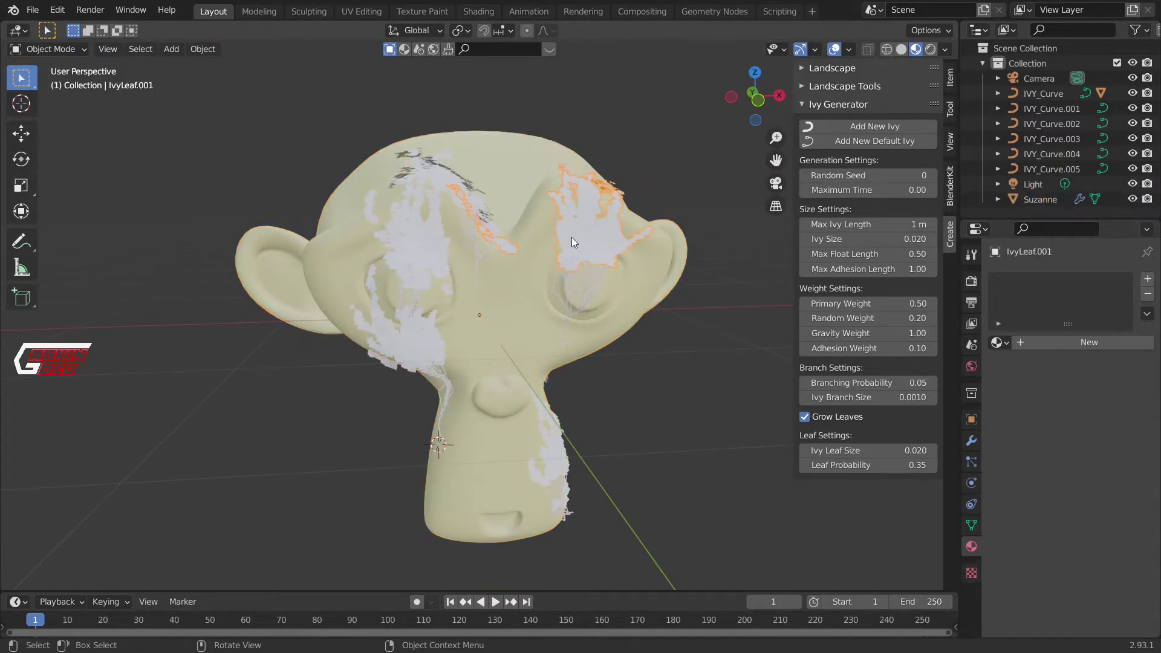
{"action": "left_click", "coordinate": [1036, 343]}
{"action": "left_click", "coordinate": [1087, 498]}
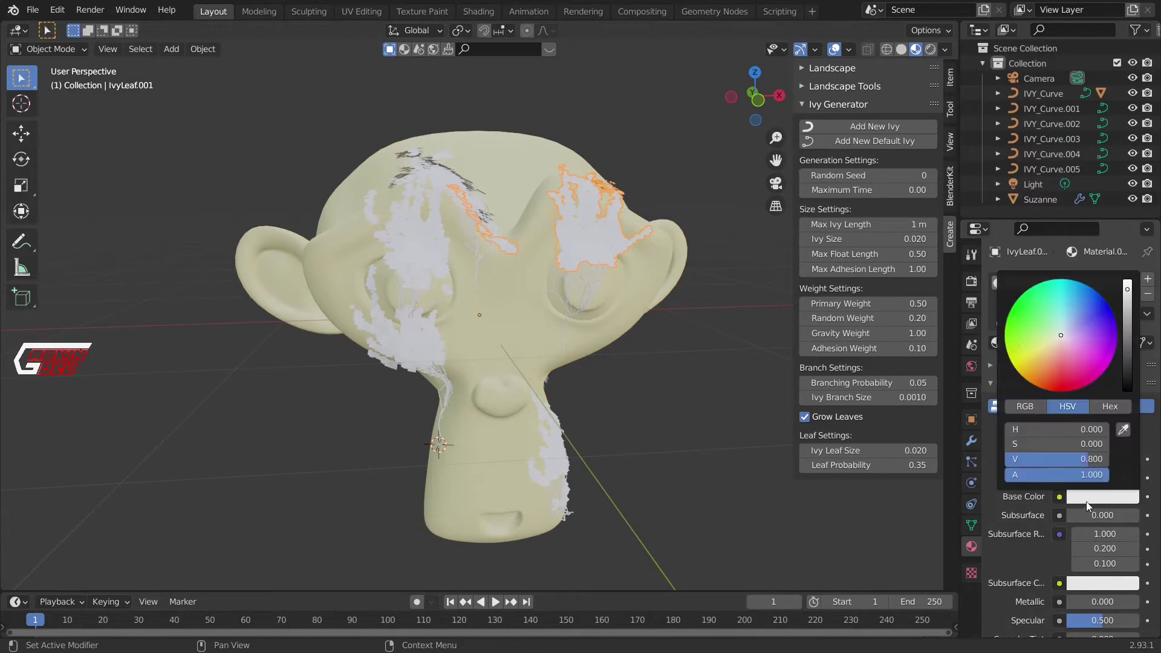
{"action": "left_click", "coordinate": [1022, 309]}
{"action": "left_click", "coordinate": [1128, 348]}
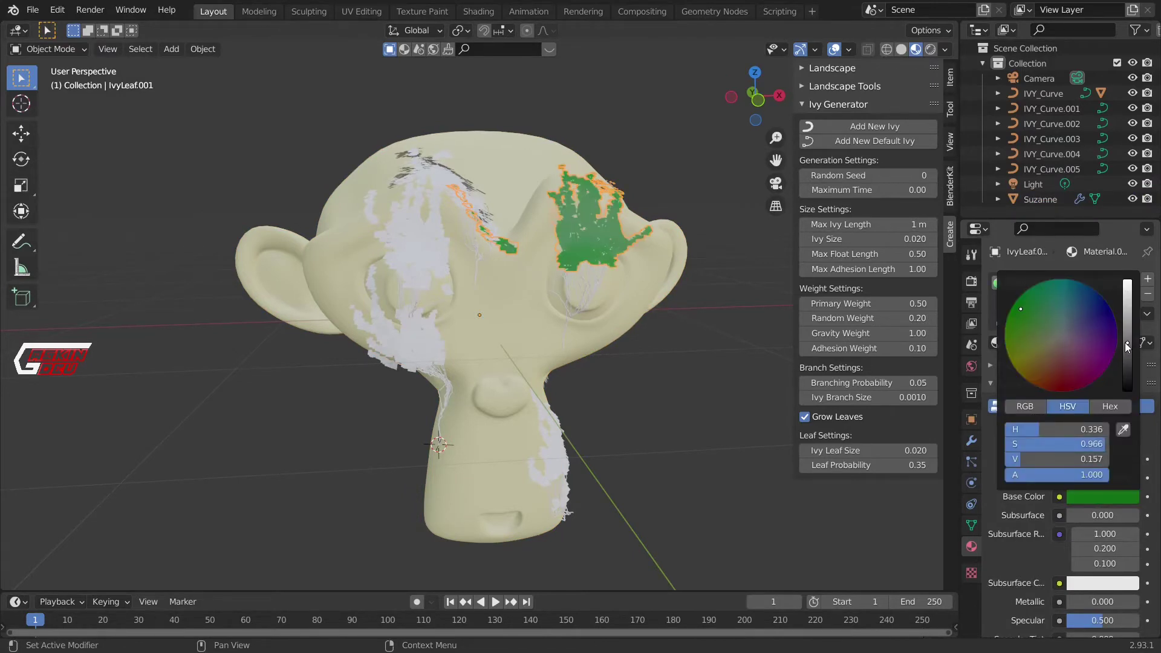
{"action": "scroll", "coordinate": [641, 373], "scroll_direction": "down", "scroll_amount": 8}
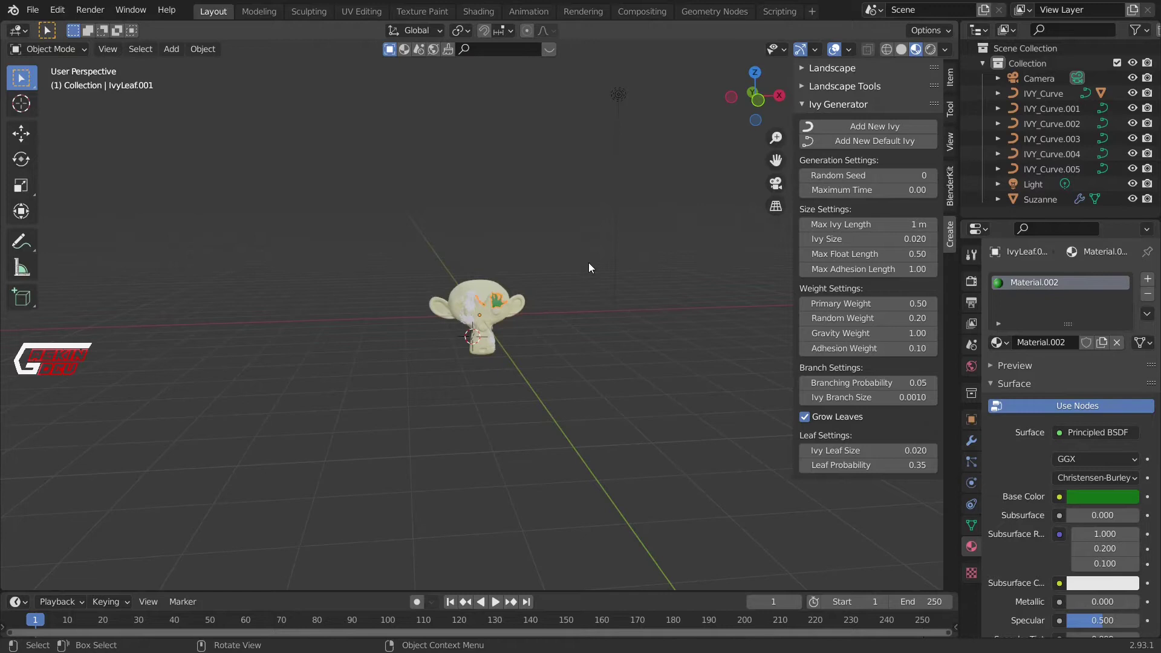
{"action": "middle_click_drag", "start_coordinate": [589, 295], "coordinate": [493, 276]}
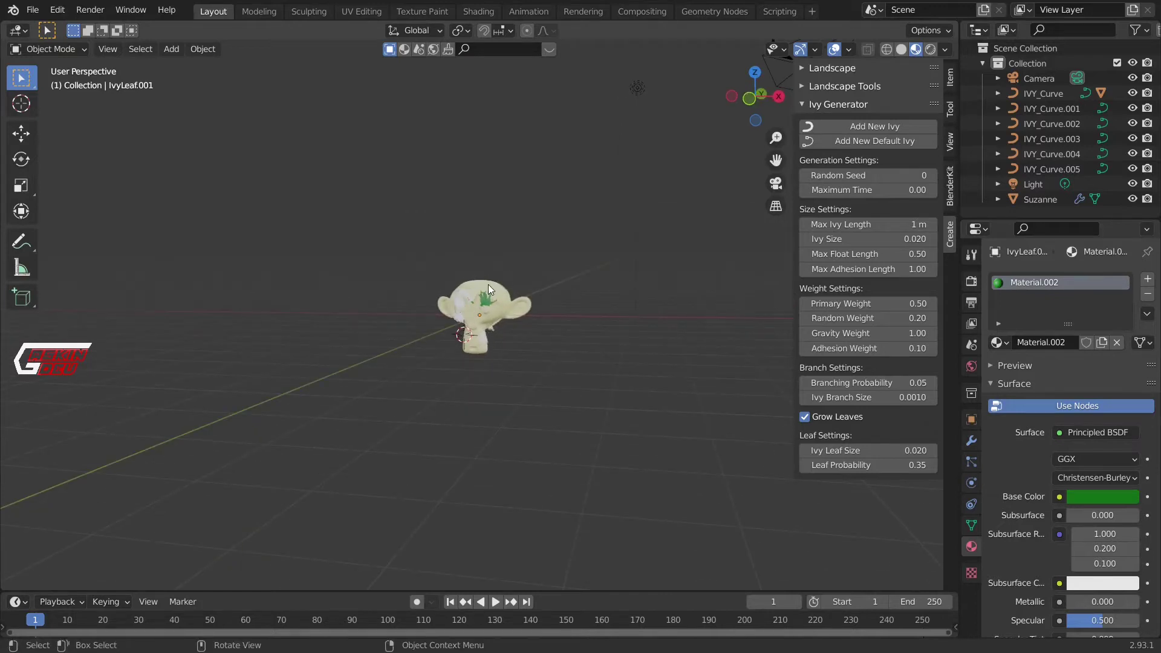
{"action": "scroll", "coordinate": [483, 335], "scroll_direction": "up", "scroll_amount": 10}
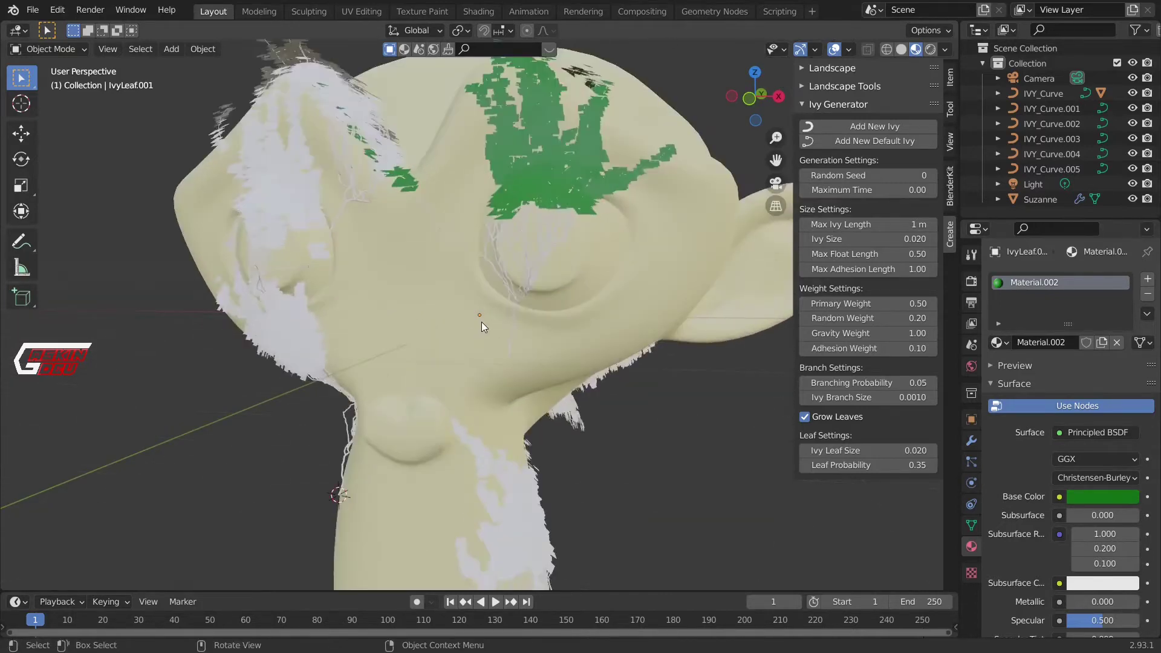
{"action": "scroll", "coordinate": [492, 281], "scroll_direction": "down", "scroll_amount": 2}
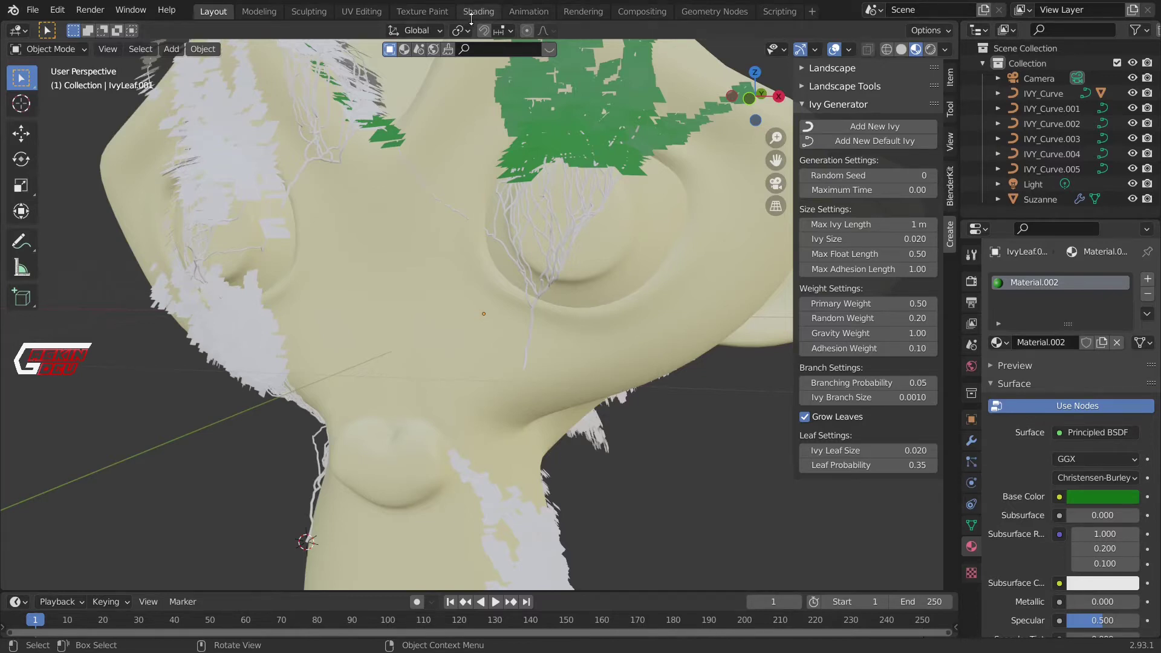
Step: In the Shading workspace, select the leaf material's Principled BSDF and start Principled Texture Setup
{"action": "left_click", "coordinate": [474, 17]}
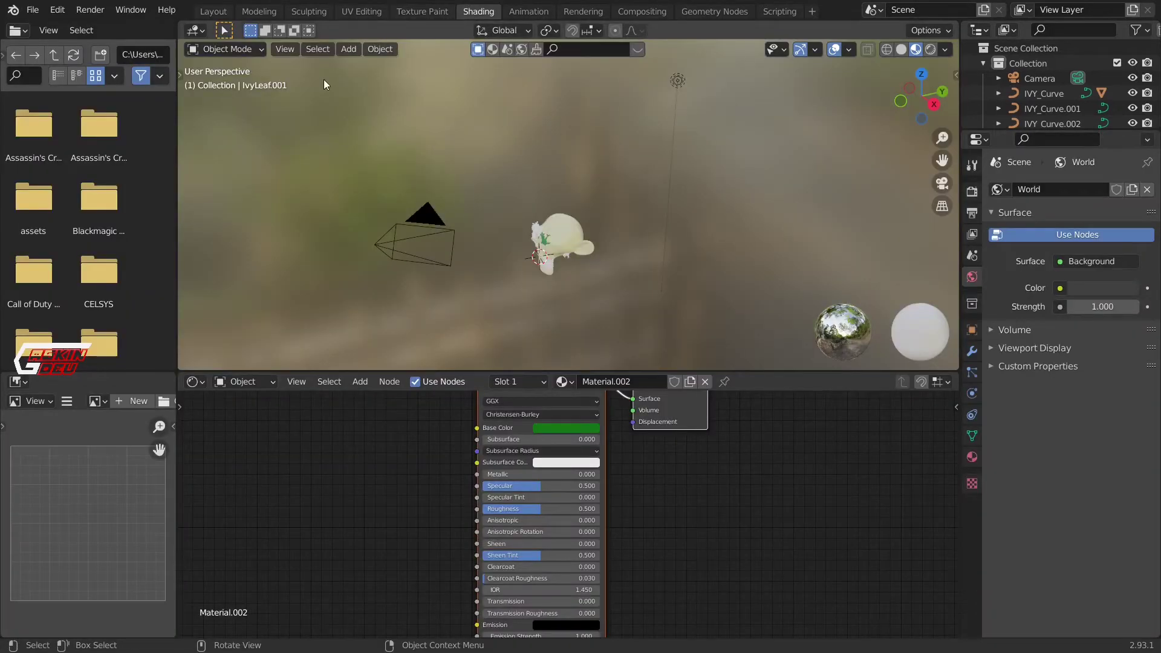
{"action": "scroll", "coordinate": [516, 450], "scroll_direction": "down", "scroll_amount": 3}
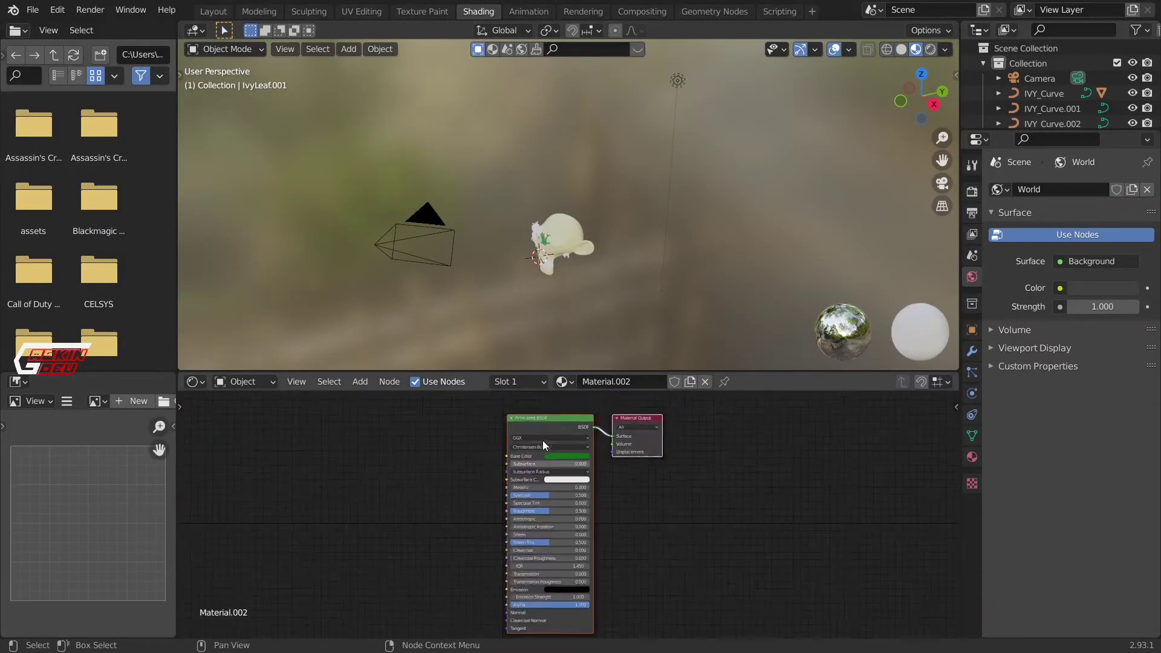
{"action": "left_click", "coordinate": [532, 434]}
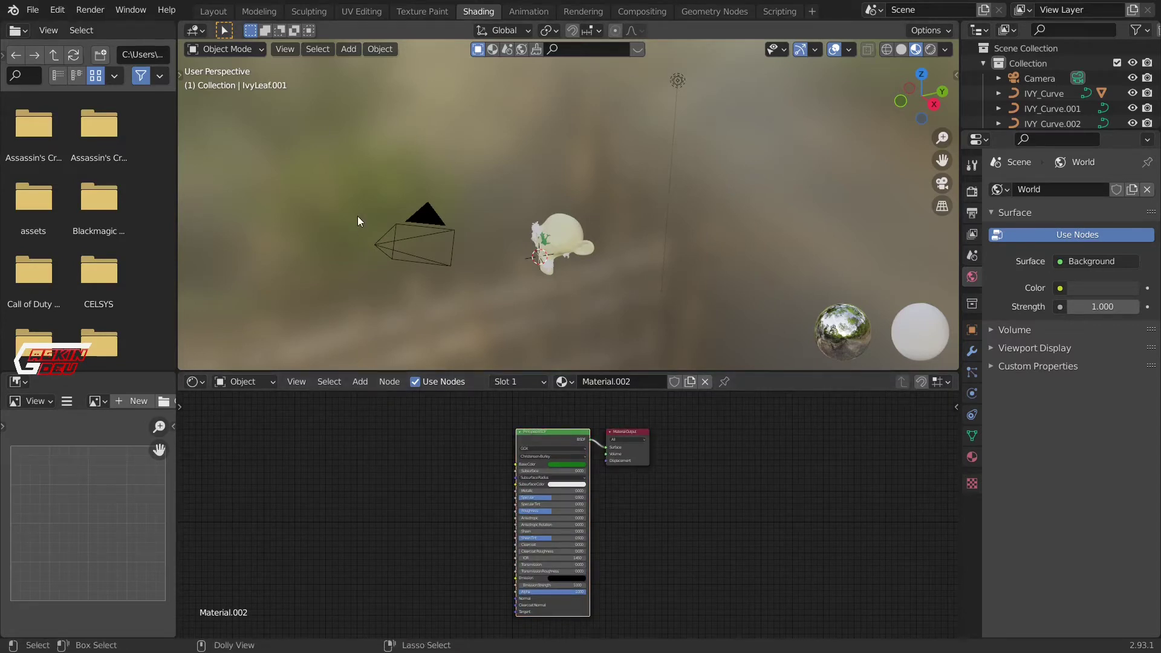
{"action": "key", "text": "ctrl+shift+t"}
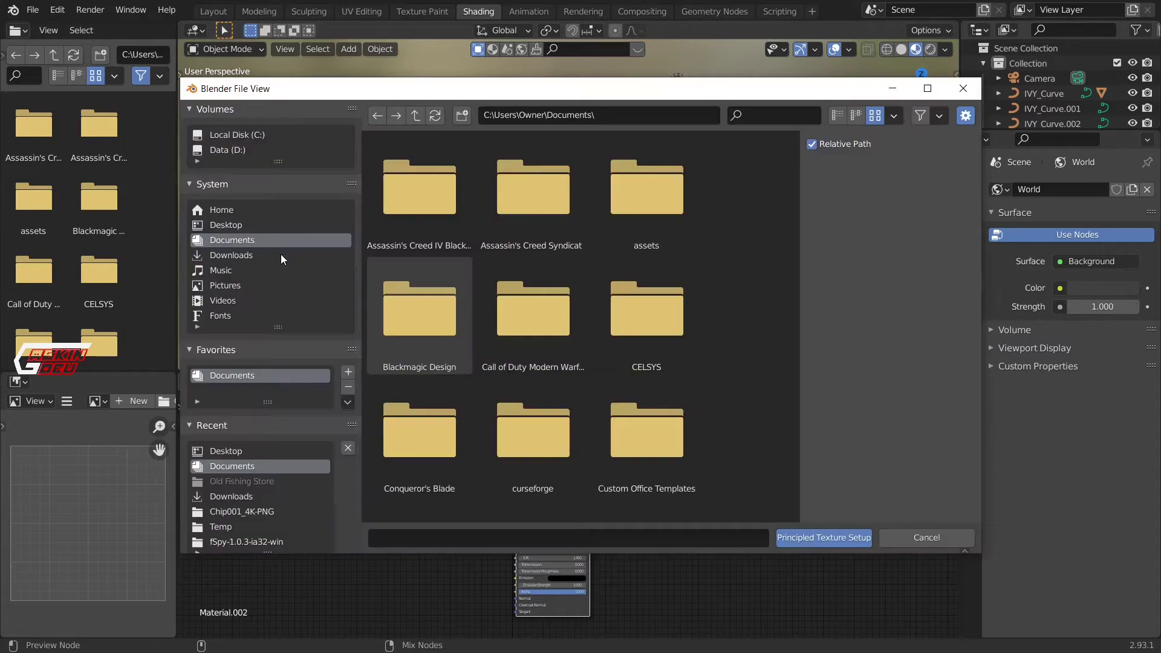
Step: Filter the Downloads folder by 'ivy' and select all six ivy texture maps
{"action": "left_click", "coordinate": [244, 255]}
{"action": "key", "text": "ctrl+f"}
{"action": "type", "text": "ivy"}
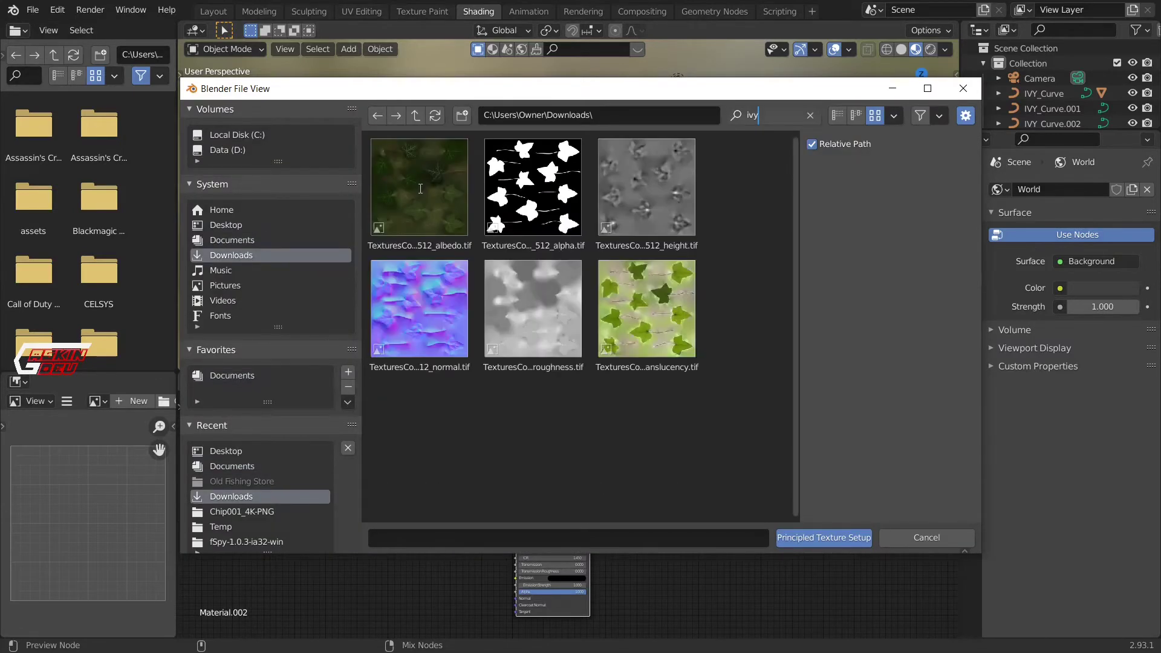
{"action": "left_click", "coordinate": [420, 189]}
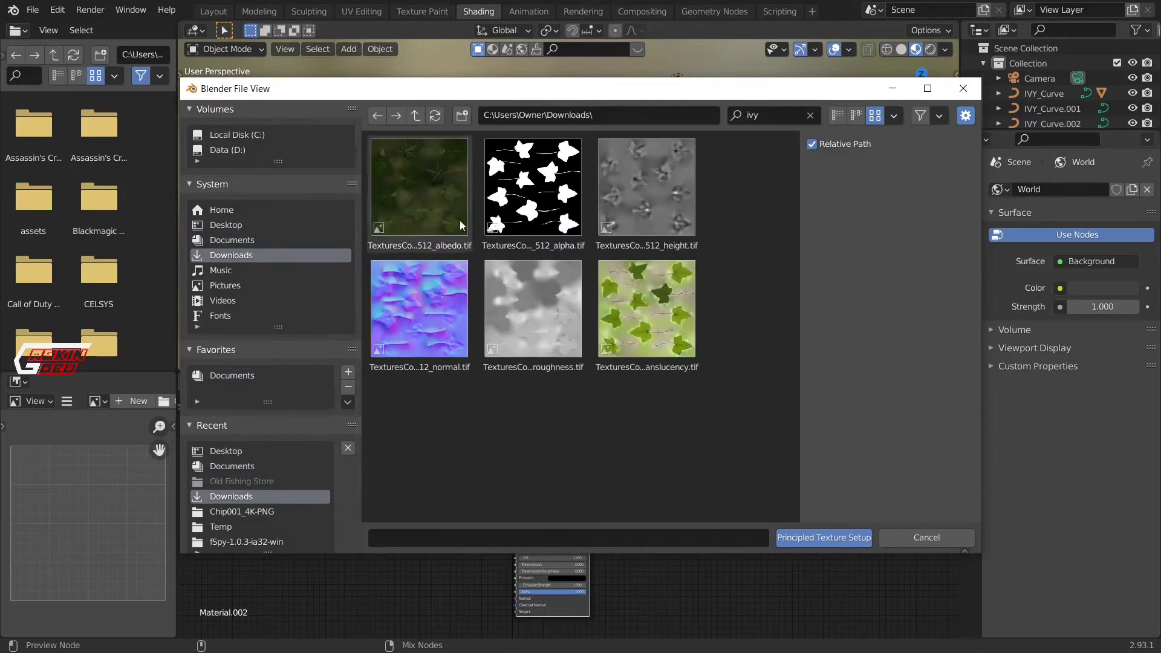
{"action": "left_click", "coordinate": [653, 339], "text": "shift"}
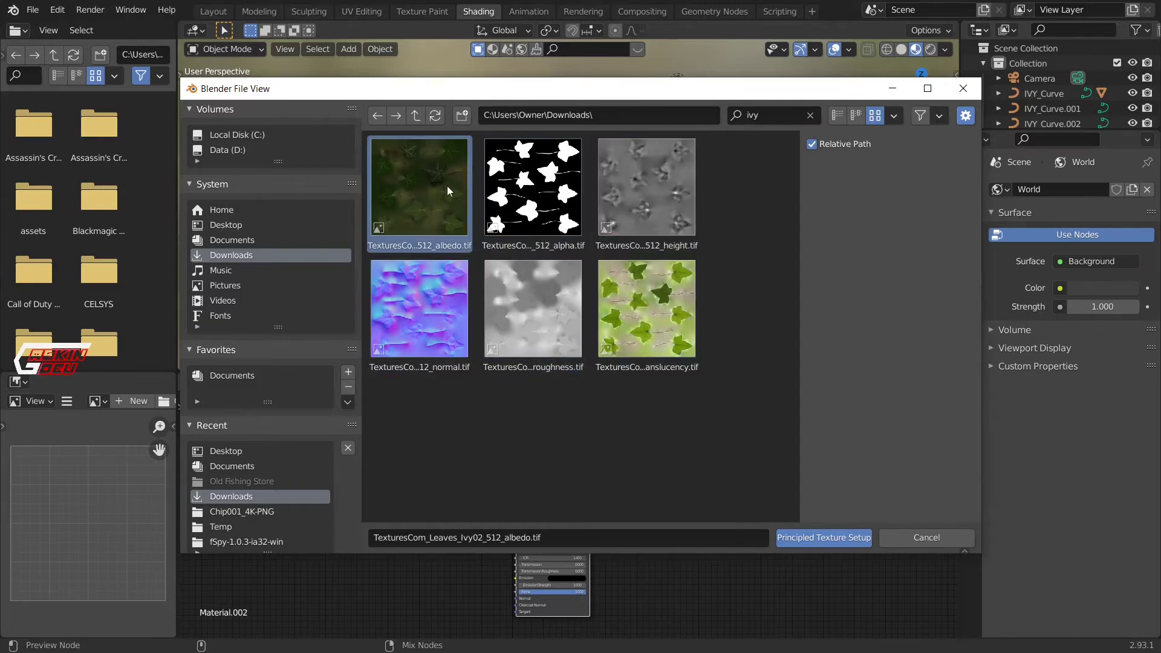
Step: Wire the six ivy maps into Material.002's Principled BSDF and orbit to inspect the textured leaves
{"action": "left_click", "coordinate": [794, 538]}
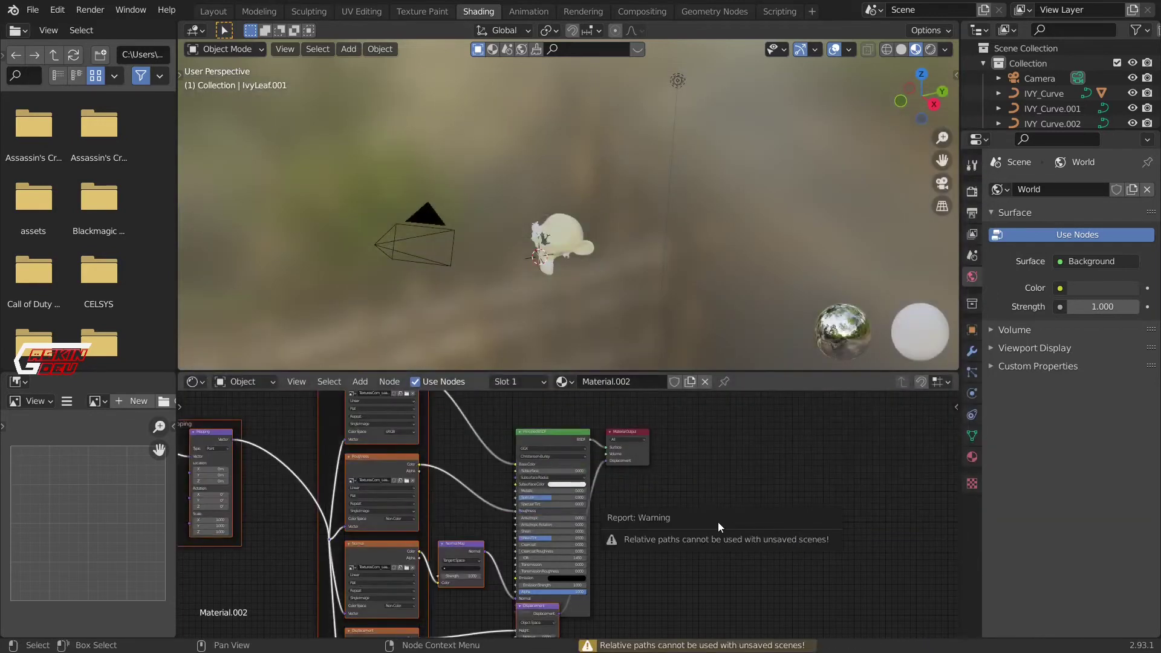
{"action": "scroll", "coordinate": [536, 264], "scroll_direction": "up", "scroll_amount": 10}
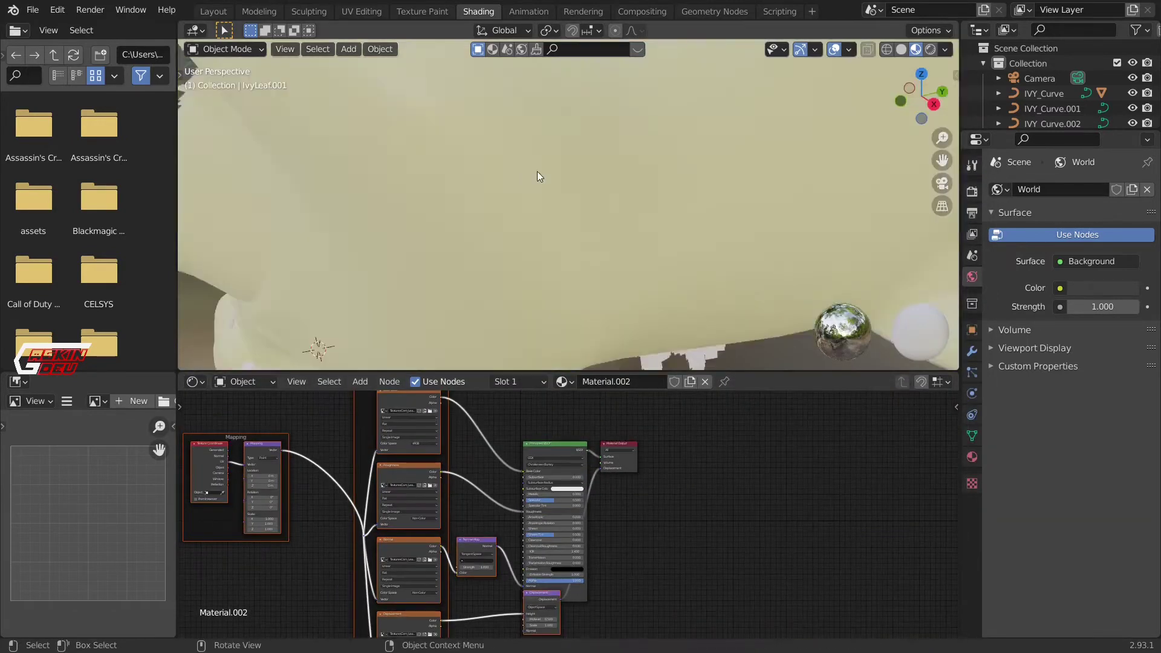
{"action": "middle_click_drag", "start_coordinate": [537, 177], "coordinate": [644, 220]}
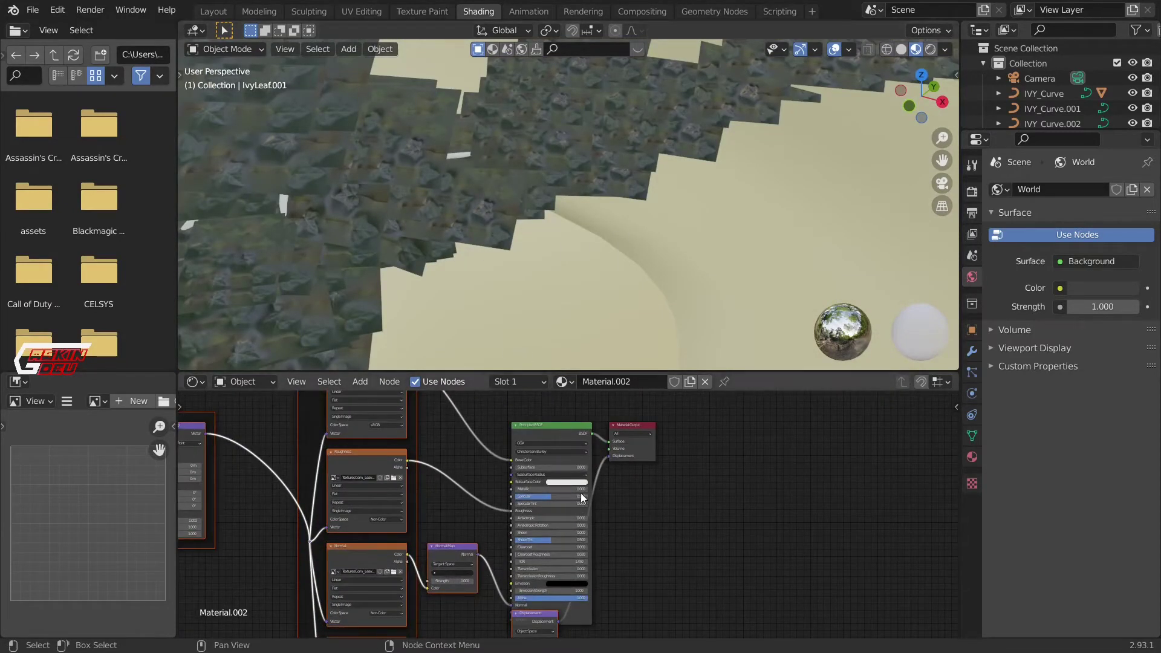
Step: Add an Image Texture node to the leaf material, found by searching 'image'
{"action": "left_click", "coordinate": [565, 428]}
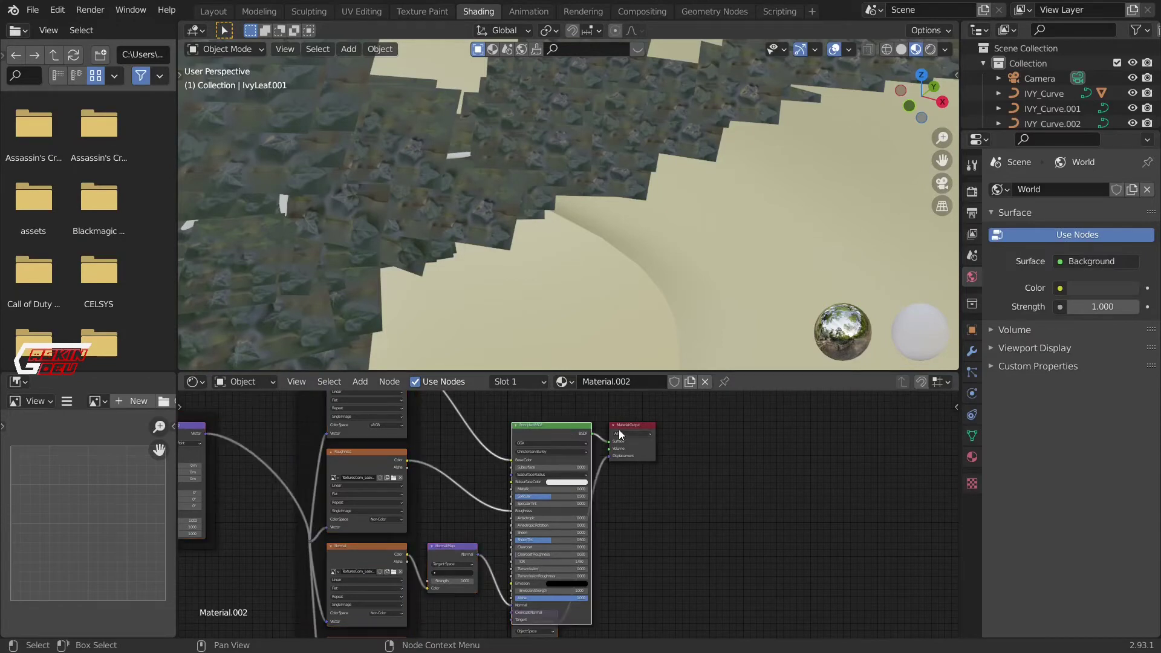
{"action": "key", "text": "shift+a"}
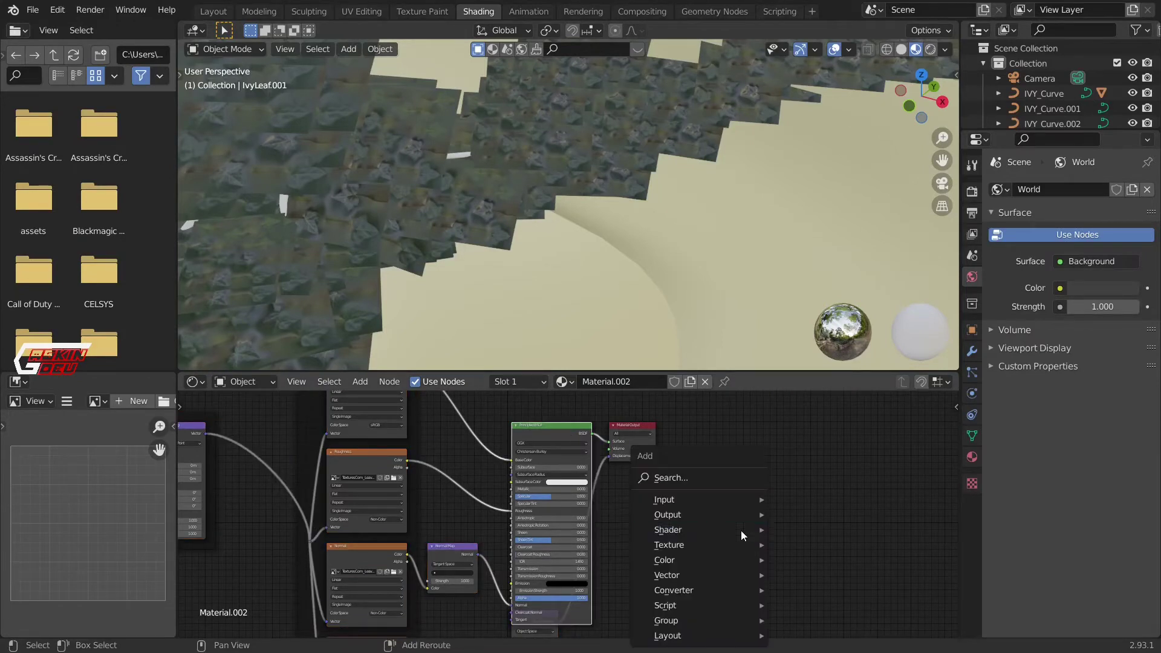
{"action": "left_click", "coordinate": [712, 491]}
{"action": "type", "text": "image"}
{"action": "key", "text": "Return"}
{"action": "left_click", "coordinate": [703, 491]}
Step: Load TexturesCom_Leaves_Ivy02_512_alpha.tif from Downloads into the new Image Texture node
{"action": "left_click", "coordinate": [703, 491]}
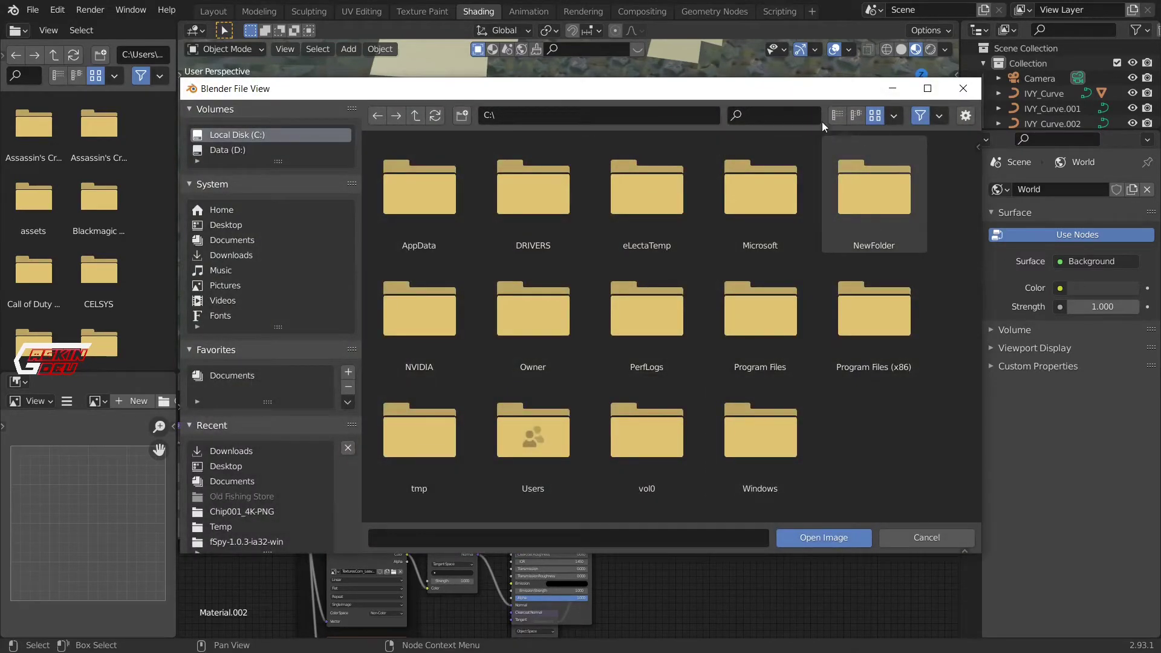
{"action": "left_click", "coordinate": [231, 254]}
{"action": "left_click", "coordinate": [780, 115]}
{"action": "type", "text": "ivy"}
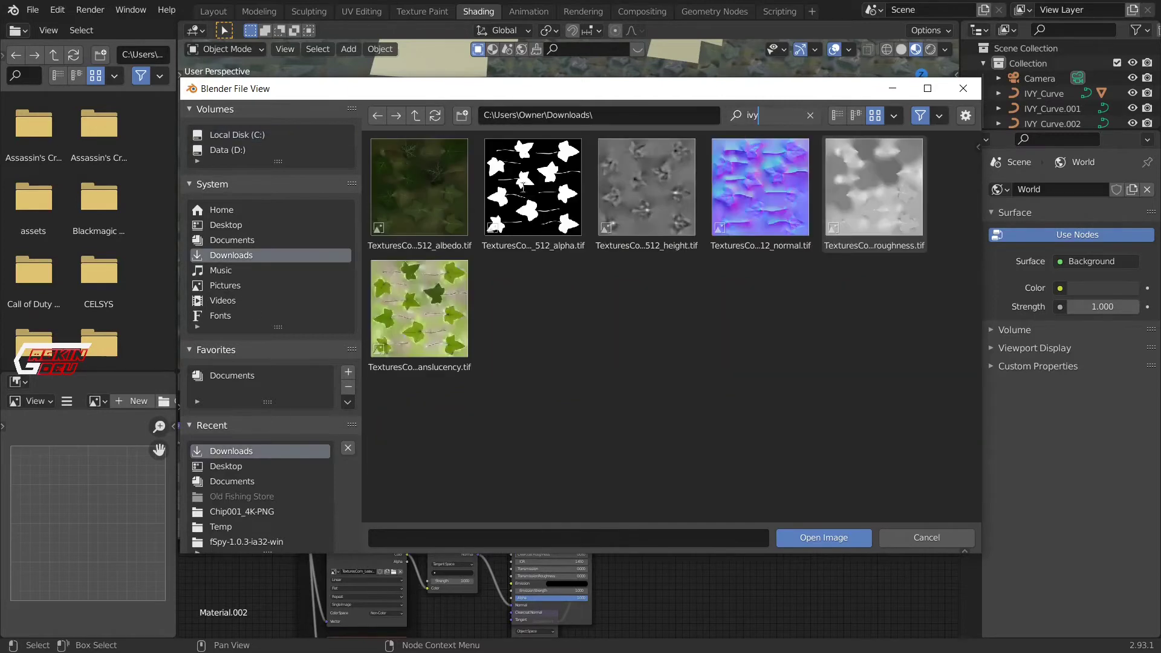
{"action": "left_click", "coordinate": [552, 185]}
{"action": "left_click", "coordinate": [553, 186]}
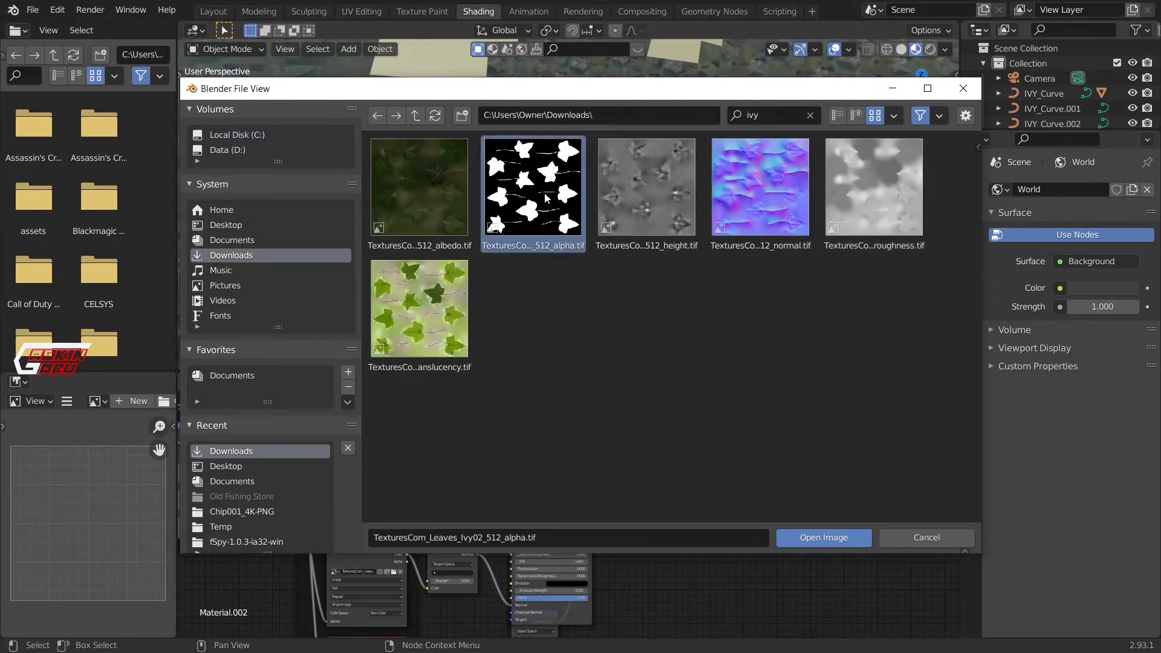
{"action": "left_click", "coordinate": [818, 536]}
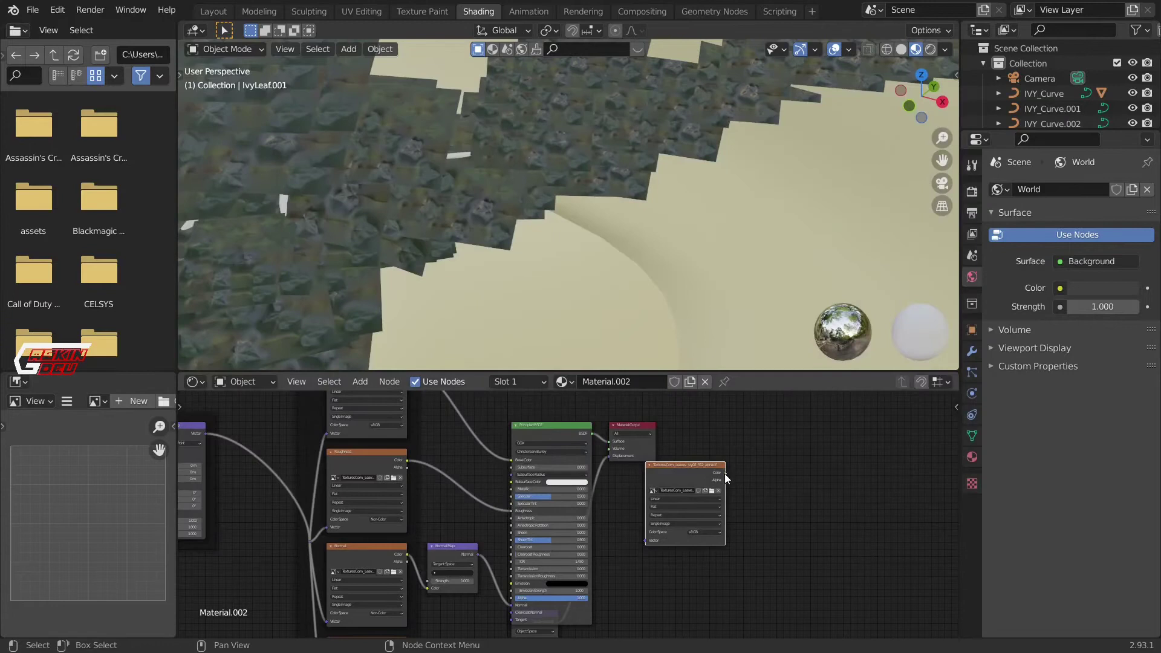
Step: Link the alpha map's Color to the BSDF Alpha and render the viewport in Cycles on GPU Compute
{"action": "left_click_drag", "start_coordinate": [725, 473], "coordinate": [511, 597]}
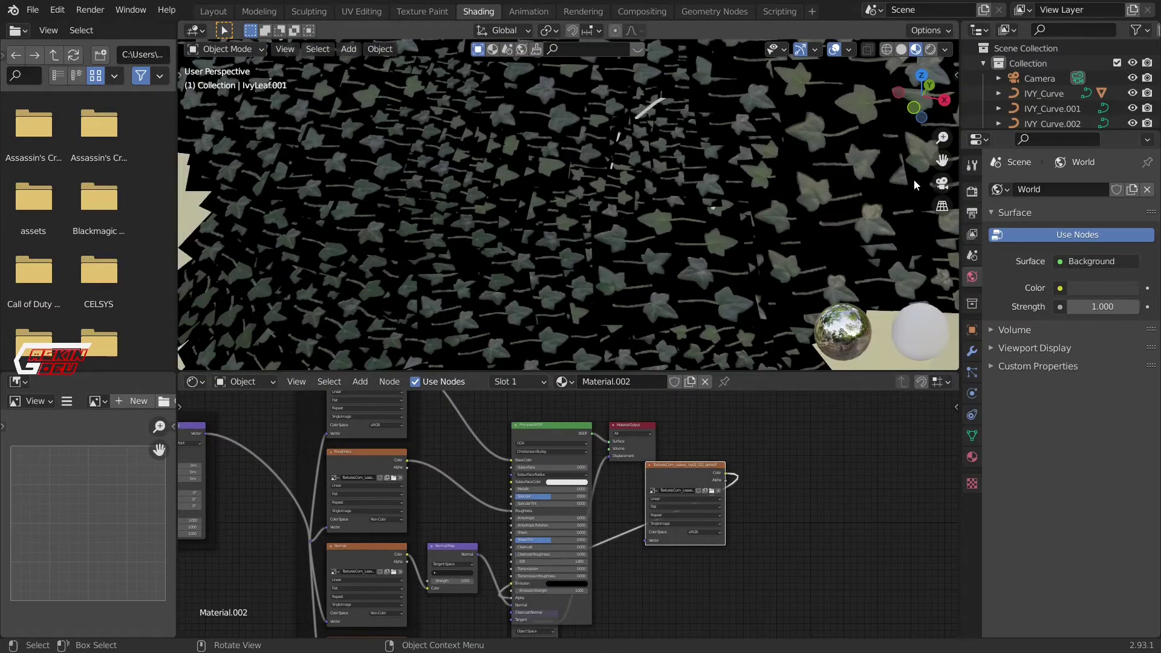
{"action": "left_click", "coordinate": [931, 49]}
{"action": "left_click", "coordinate": [972, 191]}
{"action": "left_click", "coordinate": [1107, 190]}
{"action": "left_click", "coordinate": [1095, 216]}
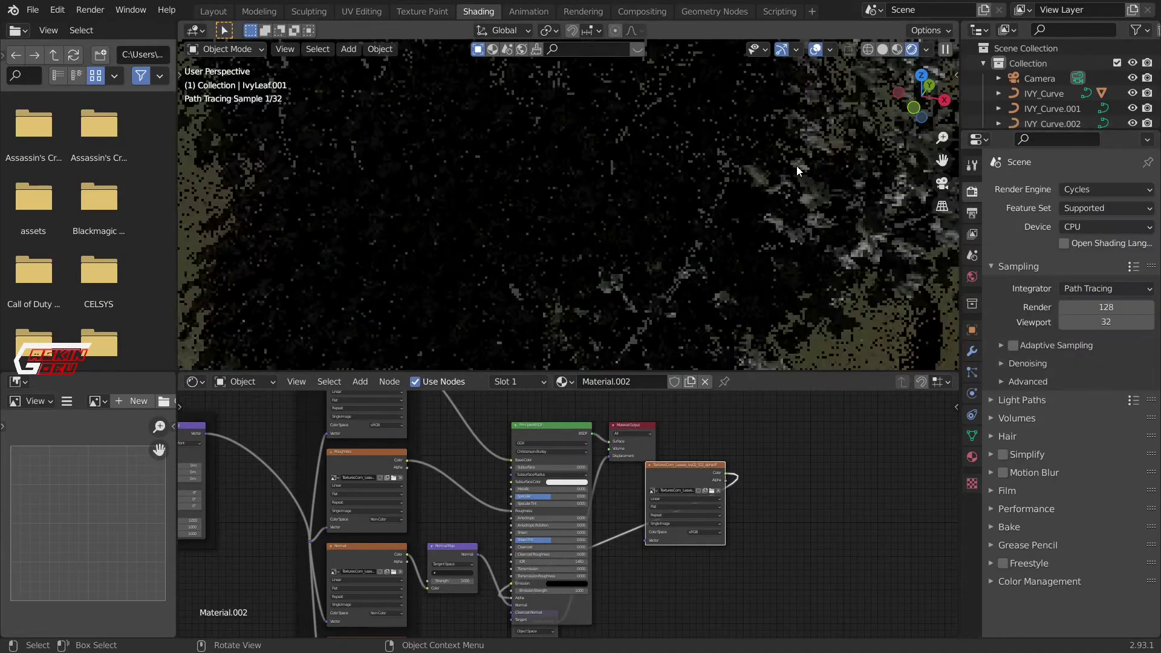
{"action": "left_click", "coordinate": [1106, 227]}
{"action": "left_click", "coordinate": [1083, 242]}
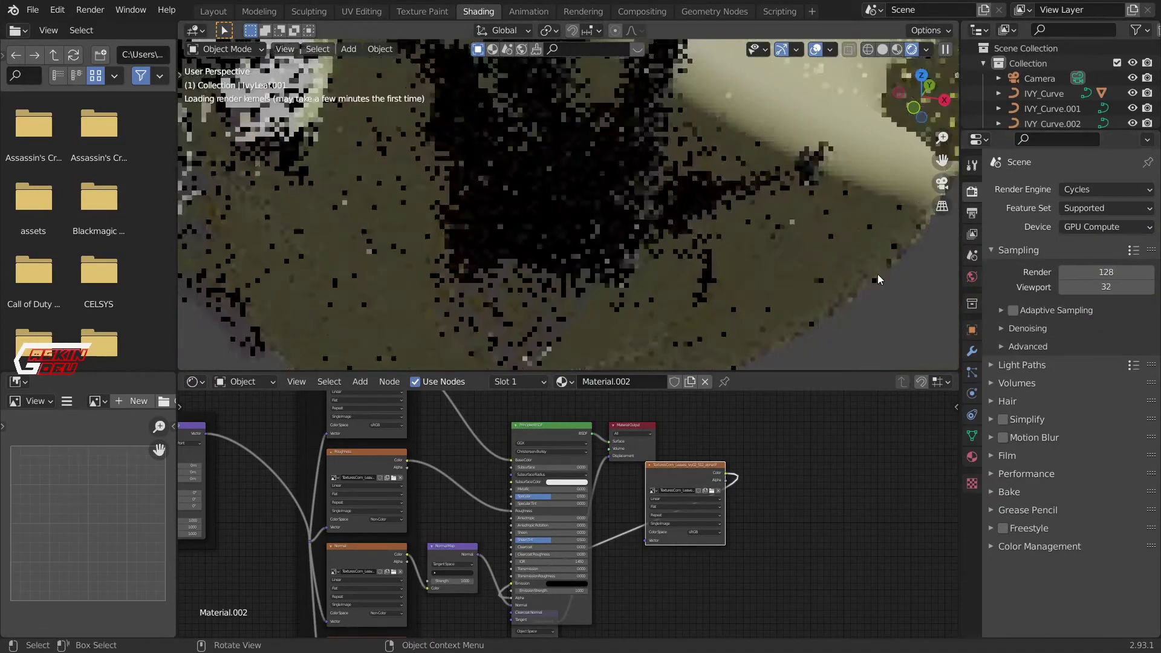
Step: Check the World environment settings, orbit down onto the ivy, and switch to the UV Editing workspace
{"action": "left_click", "coordinate": [972, 277]}
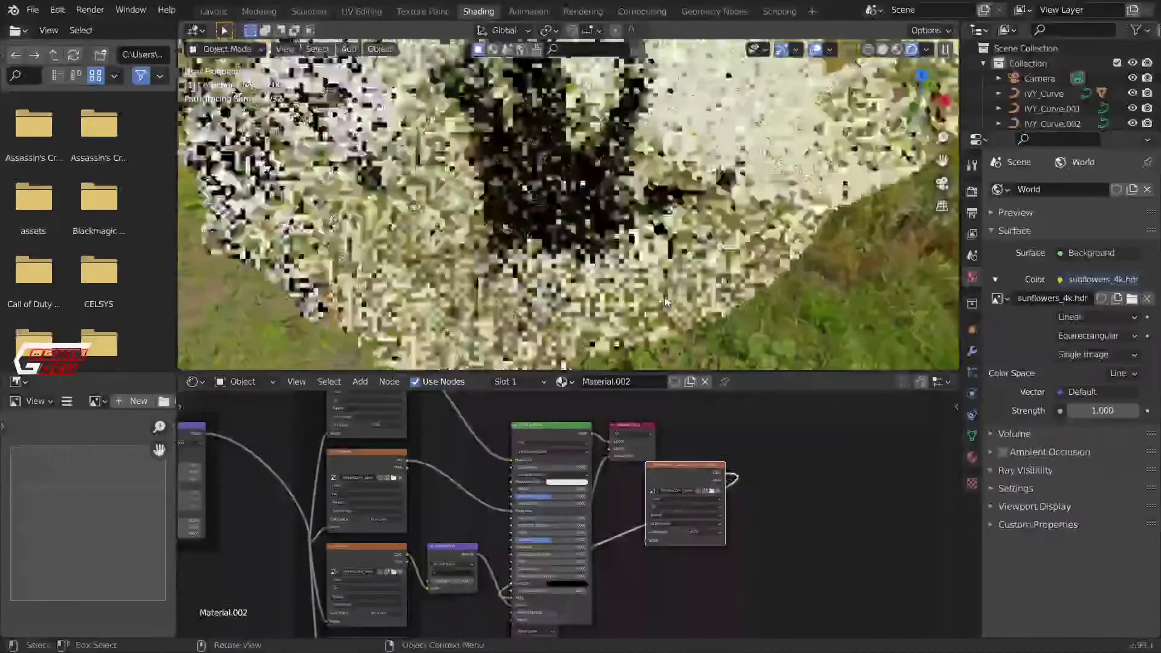
{"action": "scroll", "coordinate": [674, 301], "scroll_direction": "up", "scroll_amount": 3}
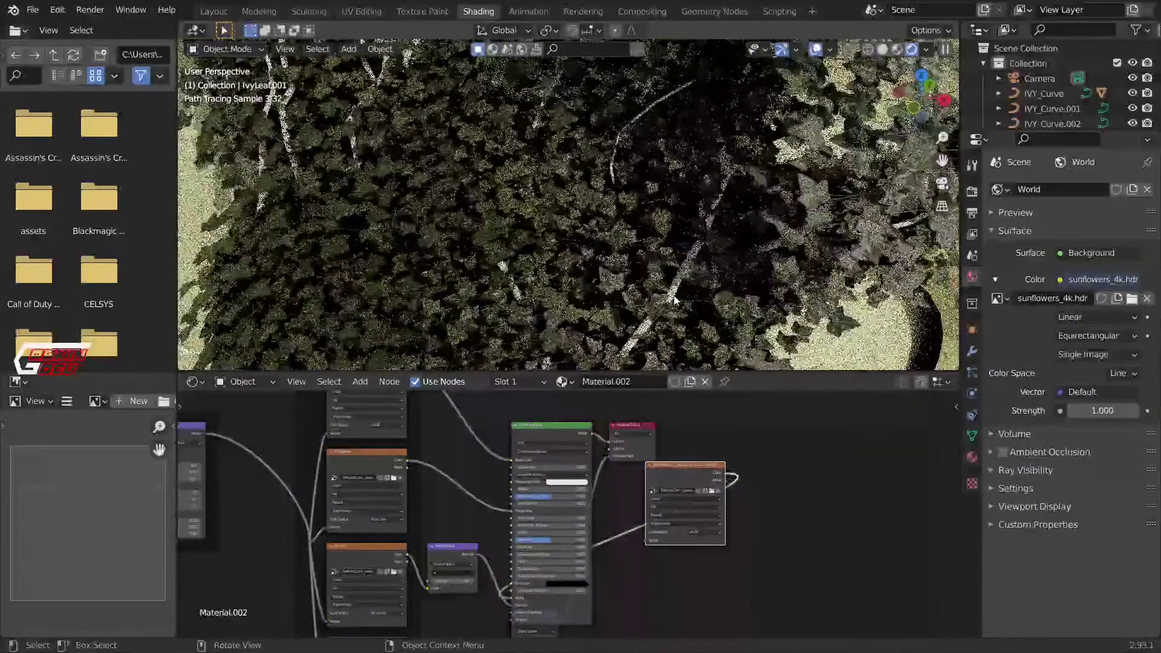
{"action": "scroll", "coordinate": [674, 300], "scroll_direction": "down", "scroll_amount": 4}
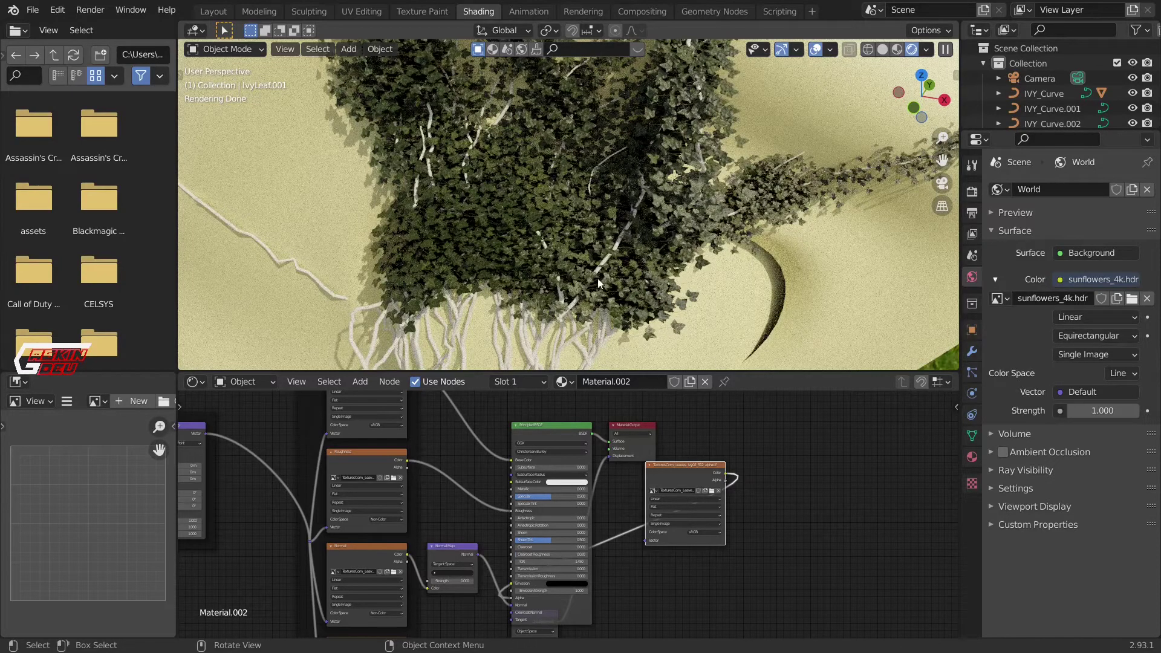
{"action": "middle_click_drag", "start_coordinate": [593, 281], "coordinate": [536, 295]}
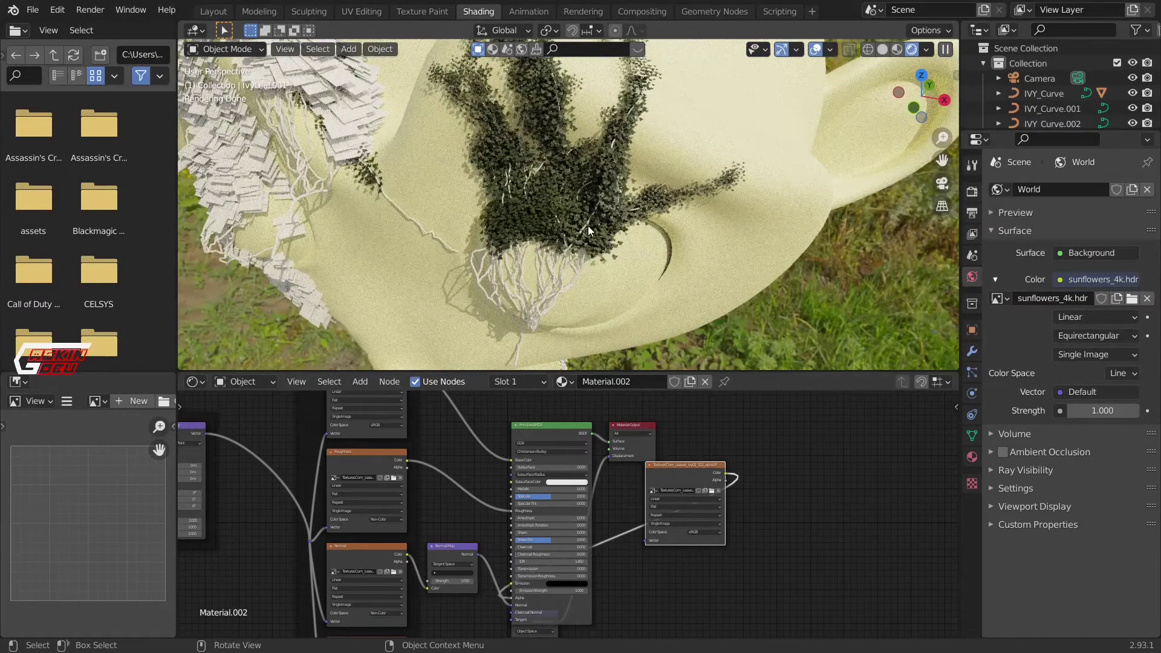
{"action": "scroll", "coordinate": [550, 206], "scroll_direction": "up", "scroll_amount": 6}
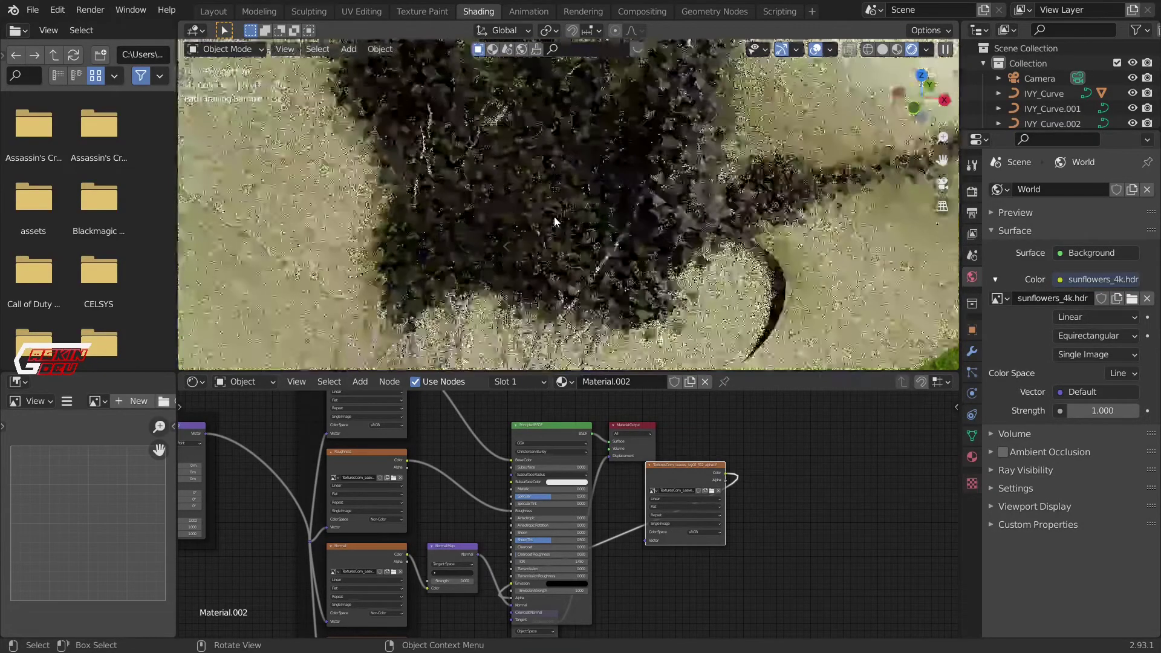
{"action": "left_click", "coordinate": [362, 11]}
{"action": "scroll", "coordinate": [943, 51], "scroll_direction": "down", "scroll_amount": 10}
Step: Render the viewport, frame the leaves, then shrink all leaf UVs and move them to the texture's bottom-right
{"action": "left_click", "coordinate": [932, 49]}
{"action": "key", "text": "KP_Decimal"}
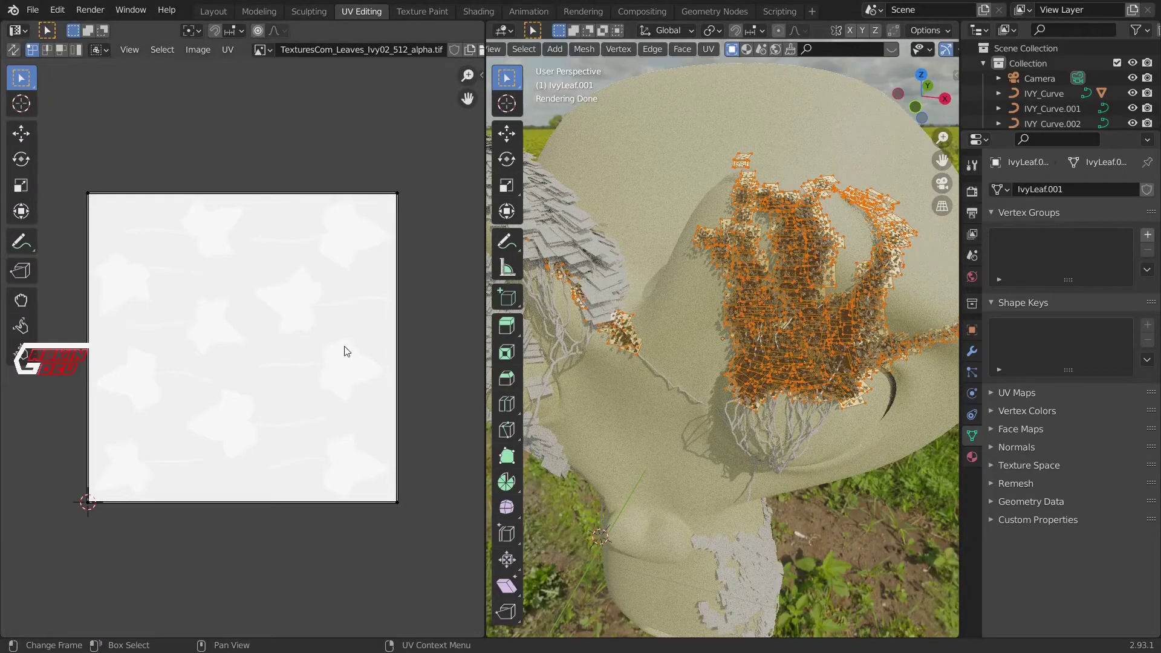
{"action": "key", "text": "a"}
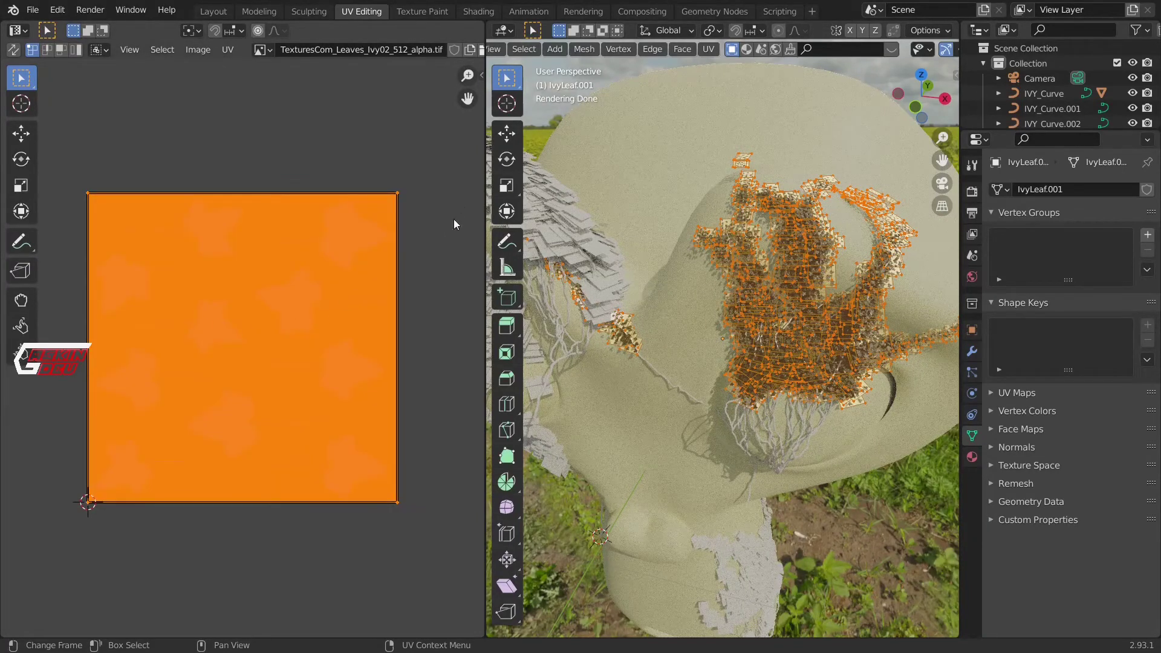
{"action": "key", "text": "s"}
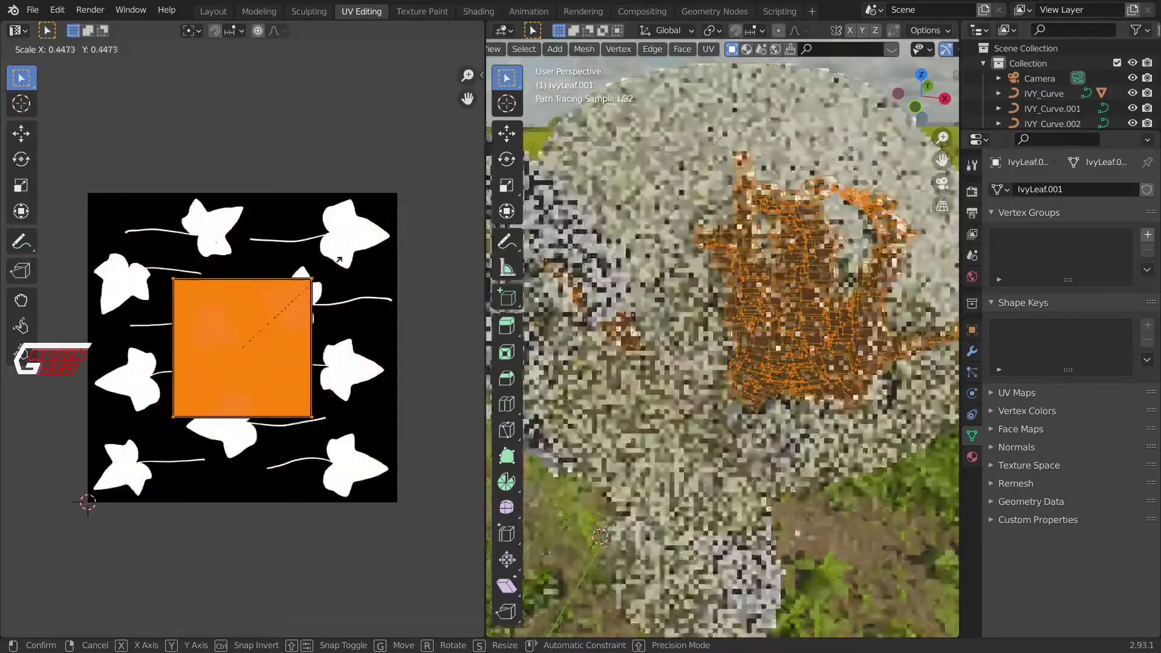
{"action": "left_click", "coordinate": [305, 308]}
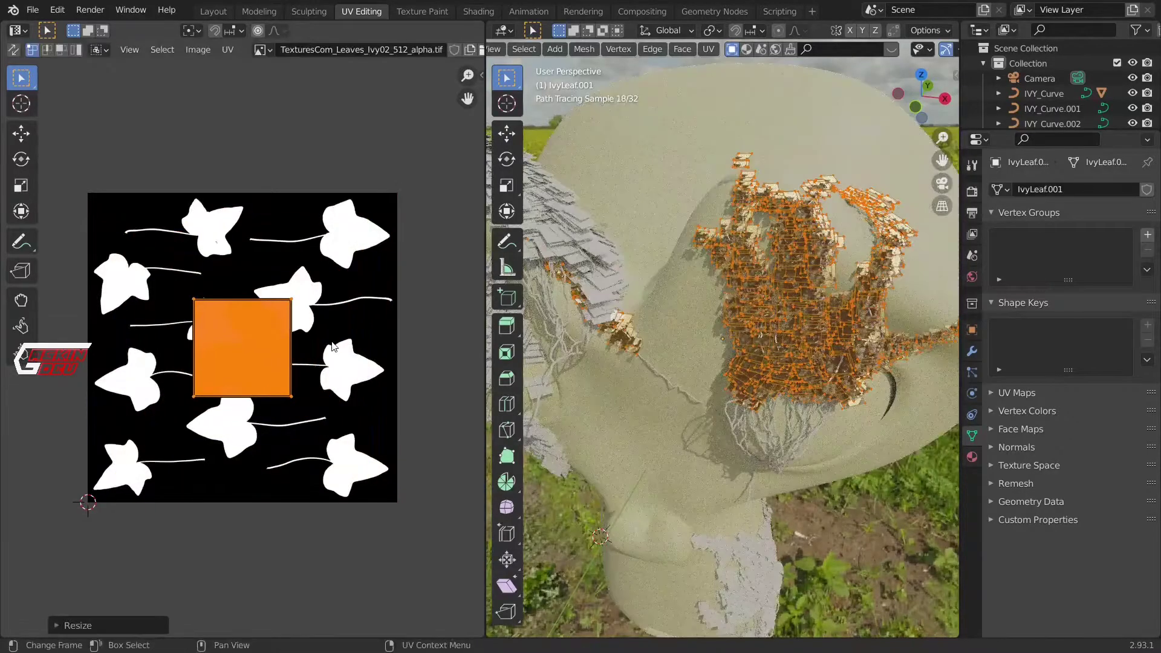
{"action": "key", "text": "g"}
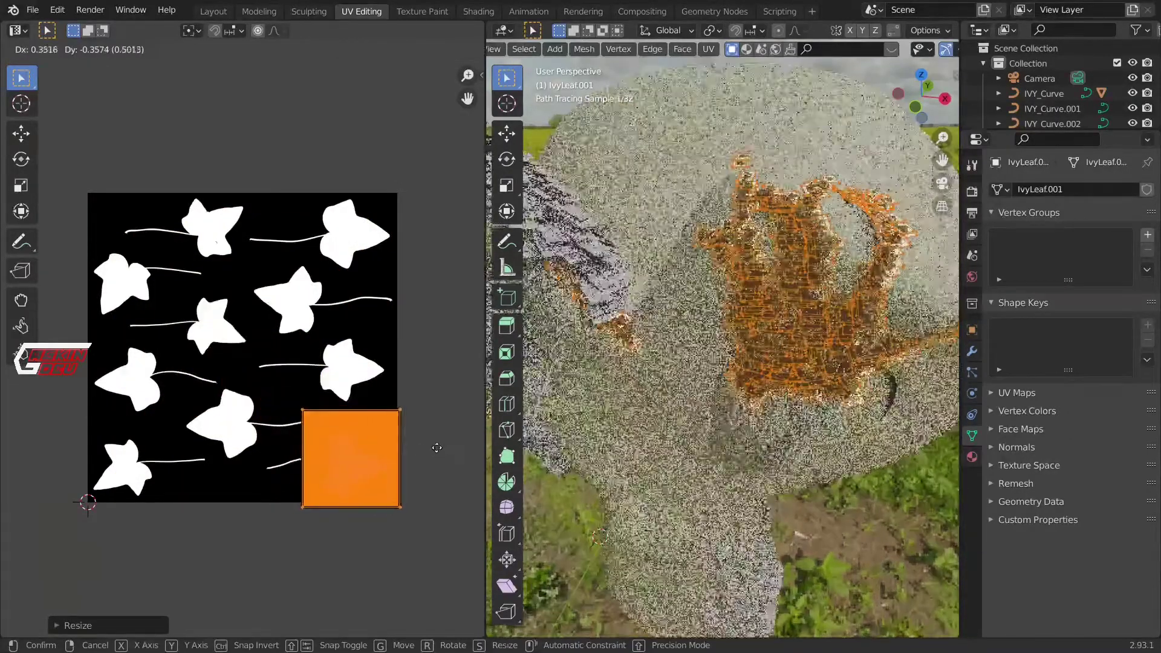
{"action": "left_click", "coordinate": [432, 446]}
Step: Check the leaf render in Object Mode, then rotate the leaf UVs and reposition them onto a single leaf
{"action": "scroll", "coordinate": [768, 331], "scroll_direction": "up", "scroll_amount": 3}
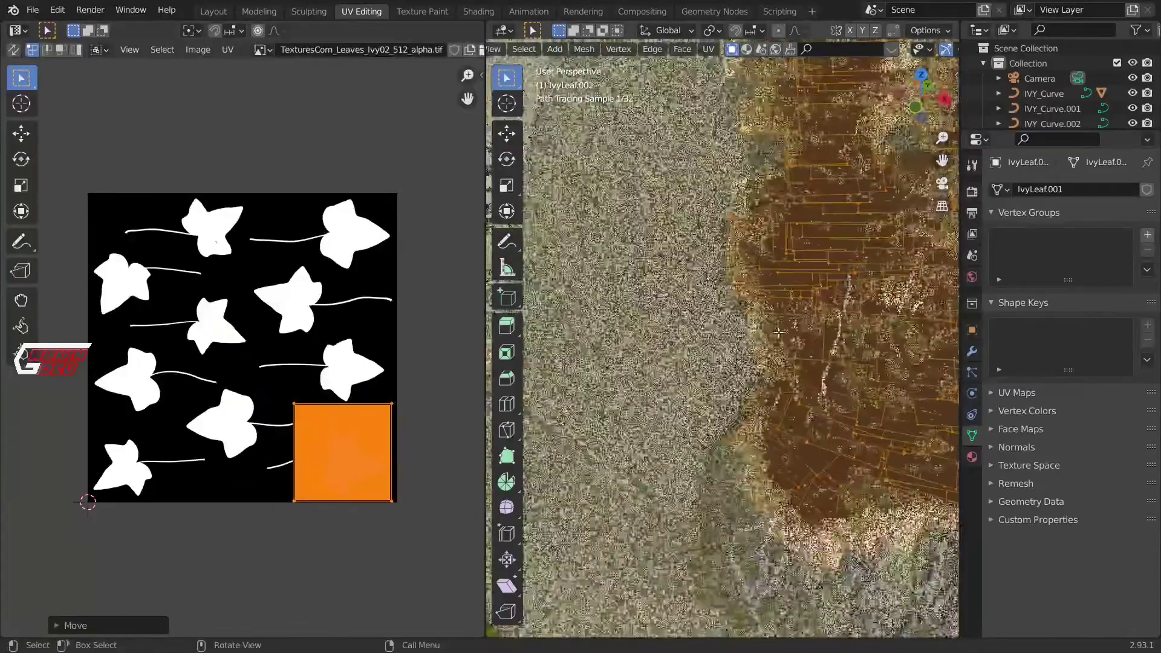
{"action": "key", "text": "Tab"}
{"action": "scroll", "coordinate": [730, 404], "scroll_direction": "up", "scroll_amount": 3}
{"action": "scroll", "coordinate": [730, 404], "scroll_direction": "down", "scroll_amount": 2}
{"action": "scroll", "coordinate": [809, 370], "scroll_direction": "up", "scroll_amount": 2}
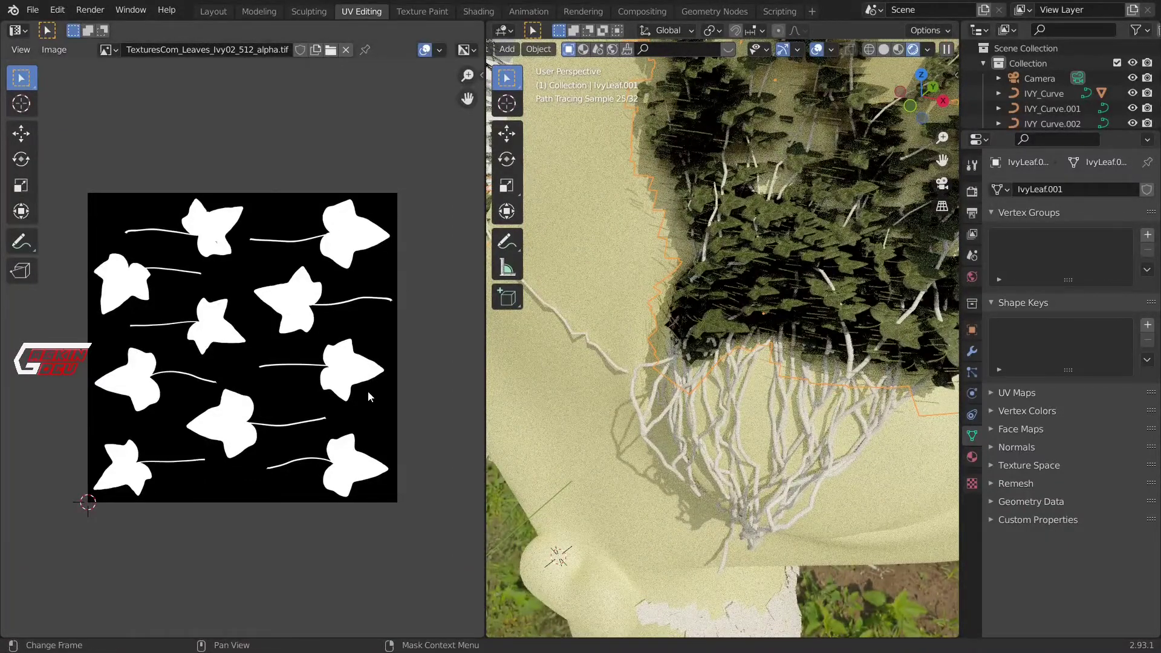
{"action": "key", "text": "Tab"}
{"action": "key", "text": "r"}
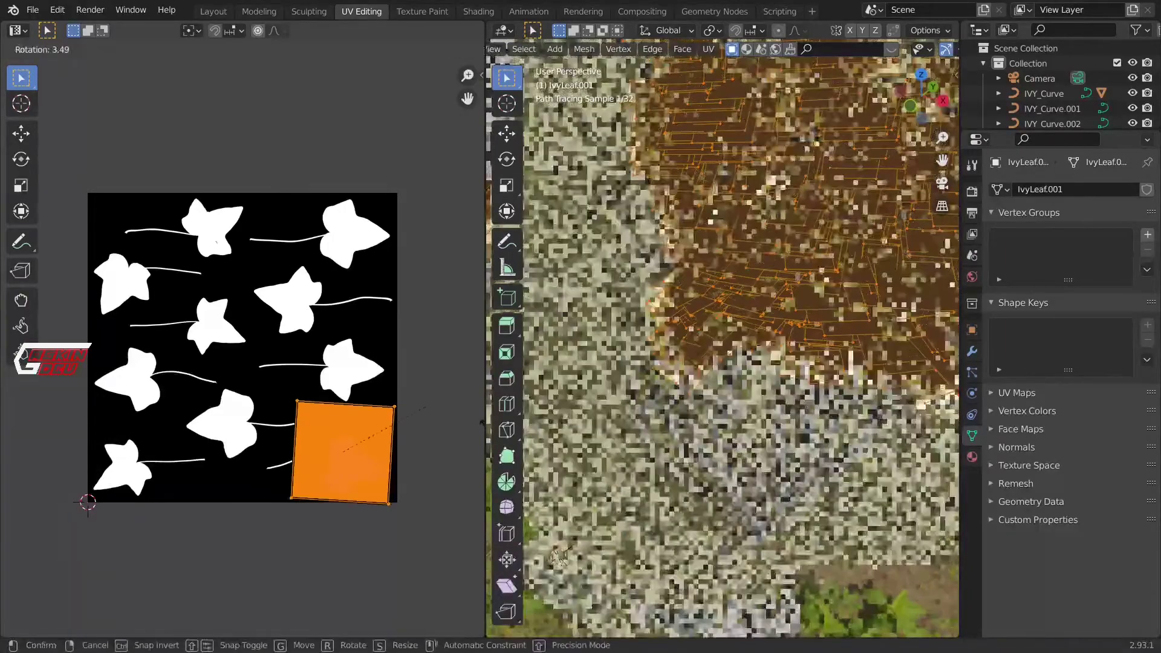
{"action": "left_click", "coordinate": [484, 434]}
{"action": "left_click", "coordinate": [337, 396]}
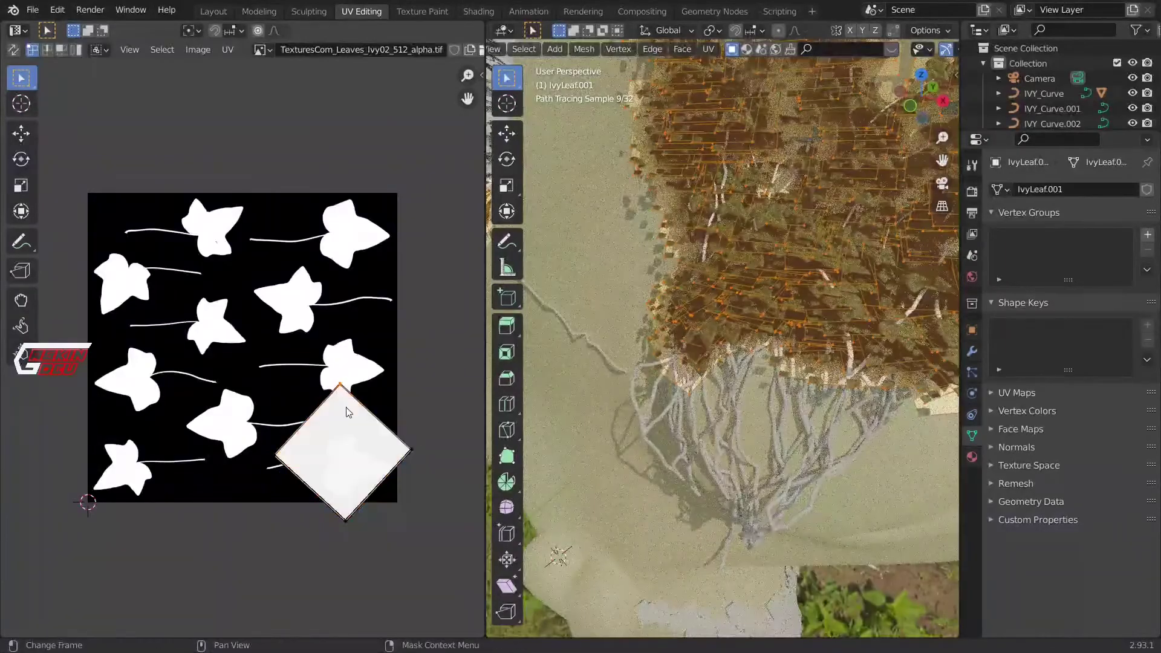
{"action": "key", "text": "g"}
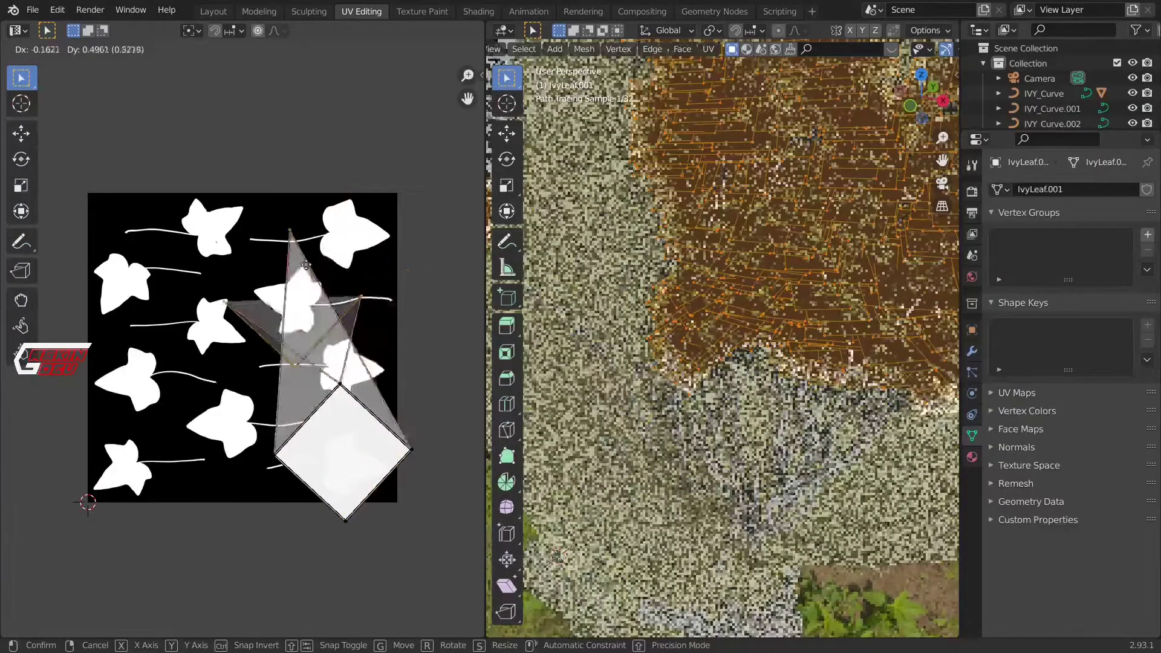
Step: Back in object mode, give the IVY_Curve.001 roots the olive-brown Principled BSDF Material.003
{"action": "left_click", "coordinate": [335, 445]}
{"action": "key", "text": "Tab"}
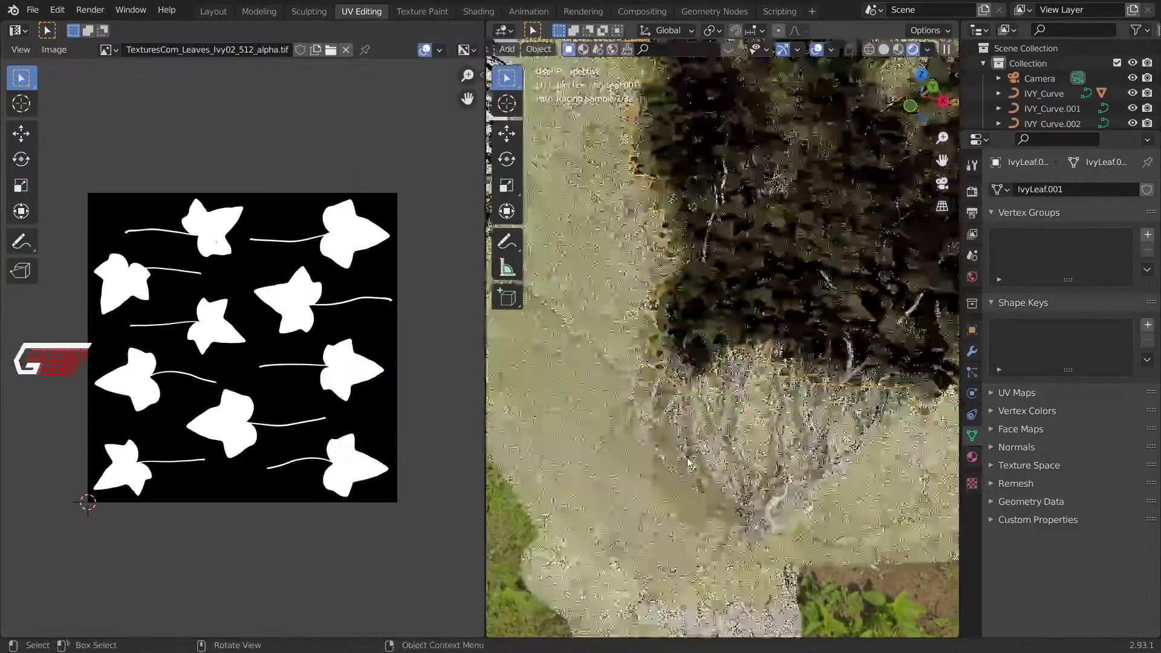
{"action": "left_click", "coordinate": [712, 438]}
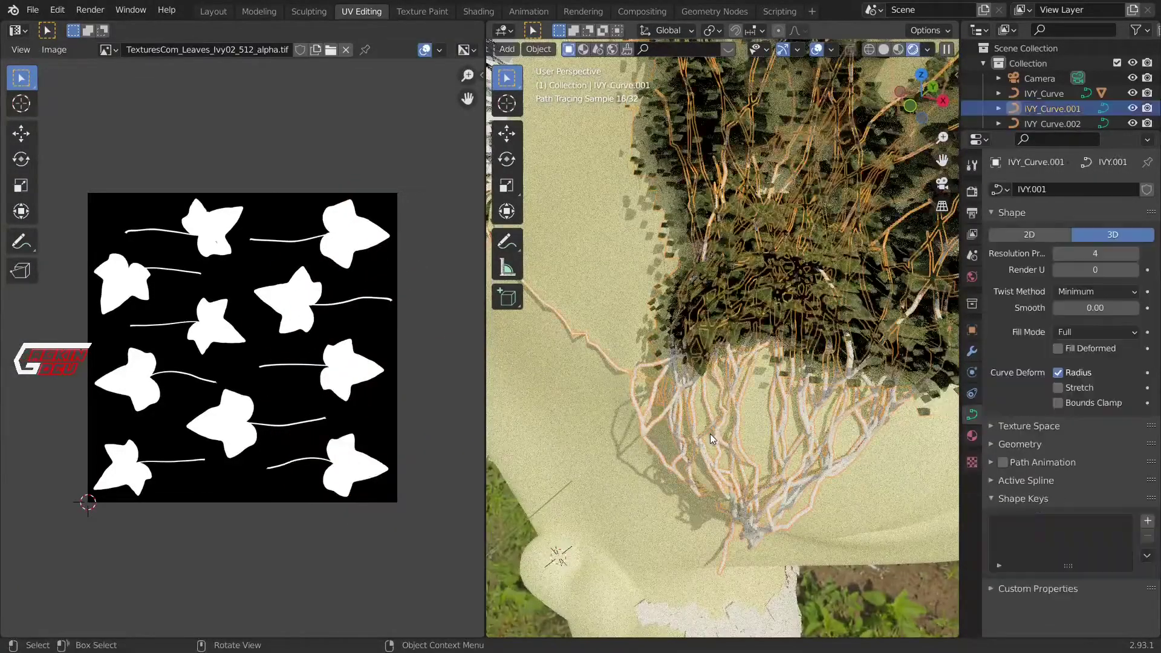
{"action": "left_click", "coordinate": [972, 436]}
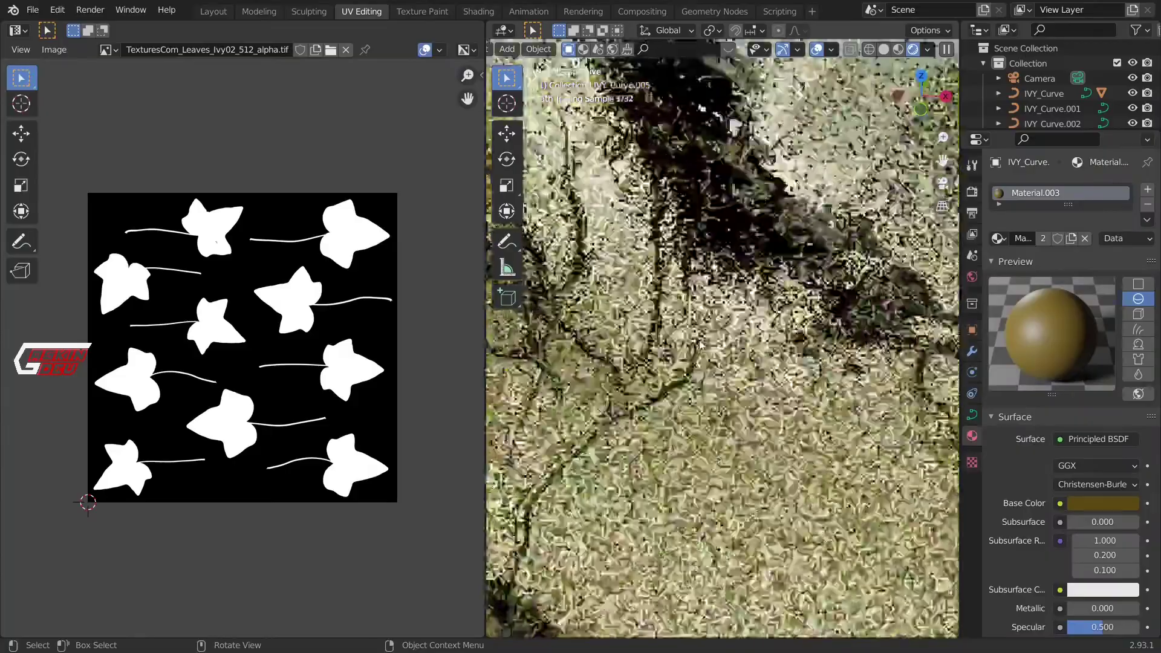
{"action": "scroll", "coordinate": [700, 344], "scroll_direction": "down", "scroll_amount": 5}
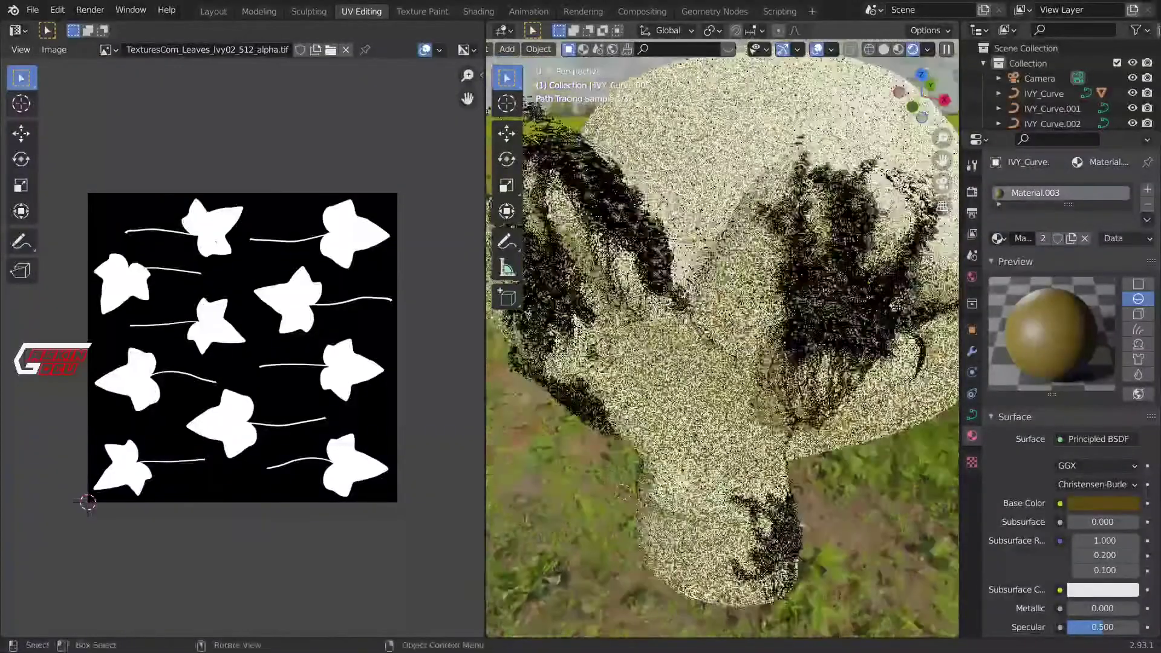
{"action": "scroll", "coordinate": [648, 308], "scroll_direction": "up", "scroll_amount": 3}
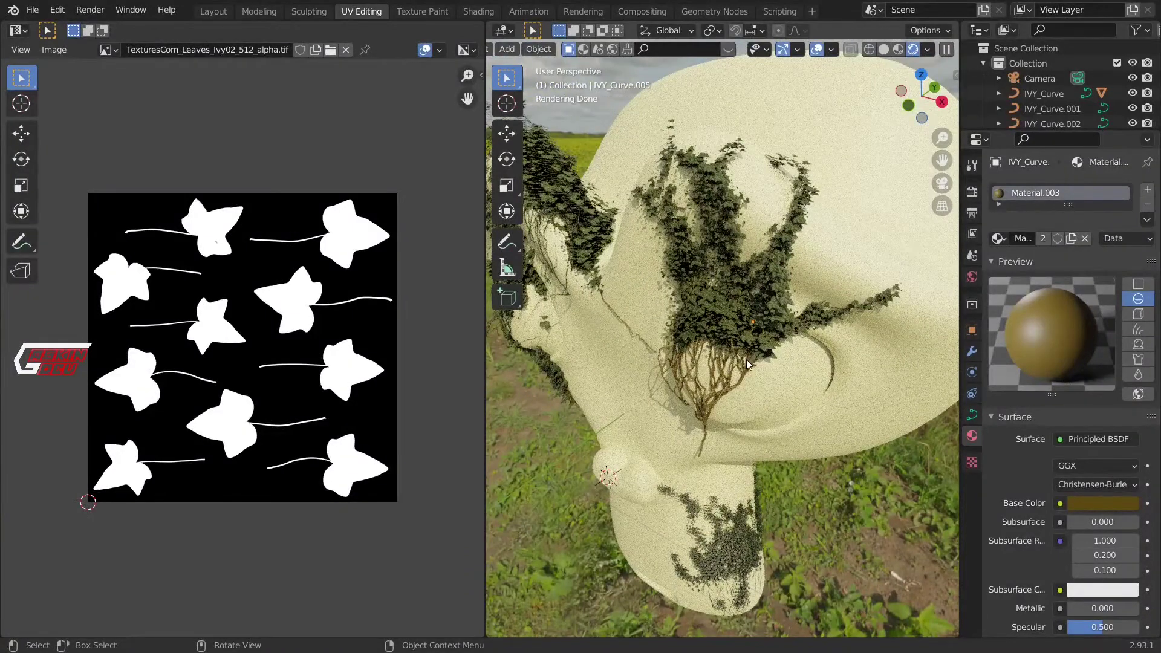
{"action": "scroll", "coordinate": [746, 357], "scroll_direction": "up", "scroll_amount": 5}
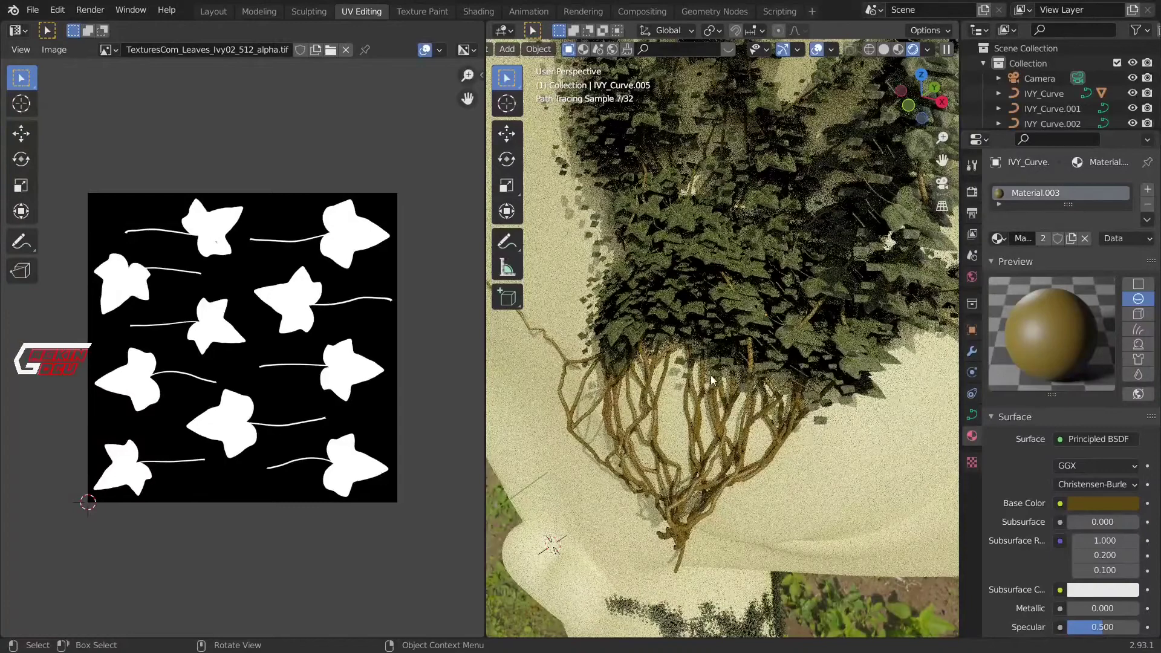
{"action": "scroll", "coordinate": [715, 380], "scroll_direction": "down", "scroll_amount": 6}
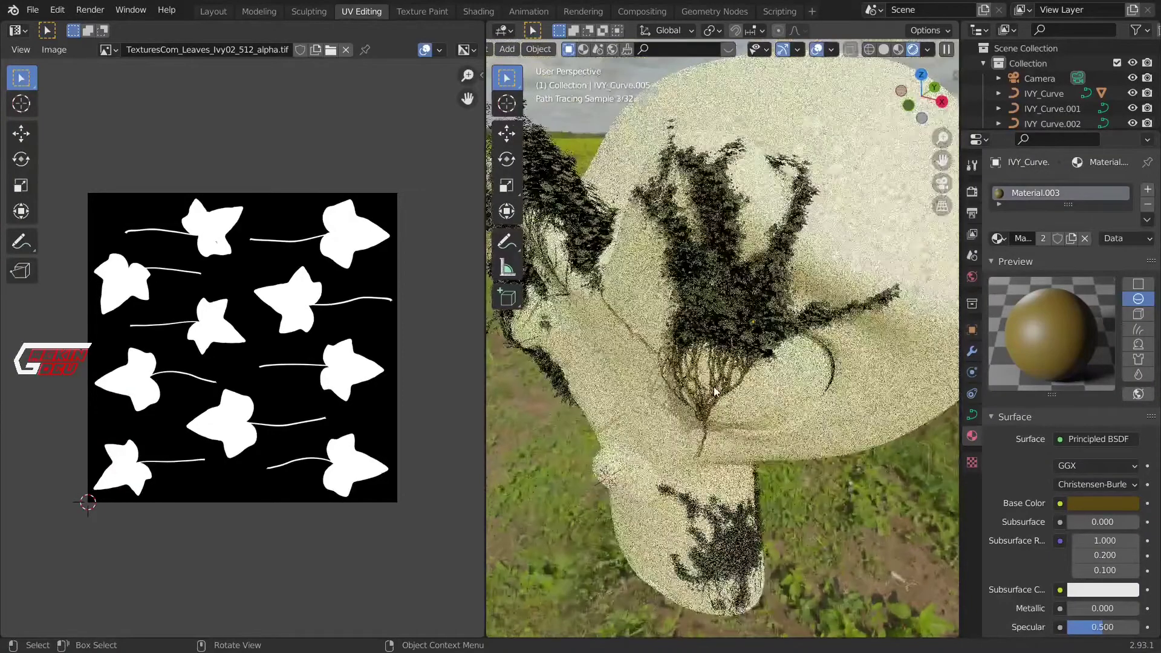
{"action": "mouse_move", "coordinate": [719, 399]}
{"action": "middle_mouse_down"}
{"action": "mouse_move", "coordinate": [791, 332]}
{"action": "mouse_move", "coordinate": [891, 289]}
{"action": "mouse_move", "coordinate": [931, 287]}
{"action": "mouse_move", "coordinate": [952, 267]}
{"action": "mouse_move", "coordinate": [859, 248]}
{"action": "mouse_move", "coordinate": [731, 335]}
{"action": "mouse_move", "coordinate": [954, 358]}
{"action": "mouse_move", "coordinate": [520, 360]}
{"action": "mouse_move", "coordinate": [713, 350]}
{"action": "mouse_move", "coordinate": [562, 400]}
{"action": "mouse_move", "coordinate": [908, 413]}
{"action": "mouse_move", "coordinate": [891, 416]}
{"action": "middle_mouse_up"}
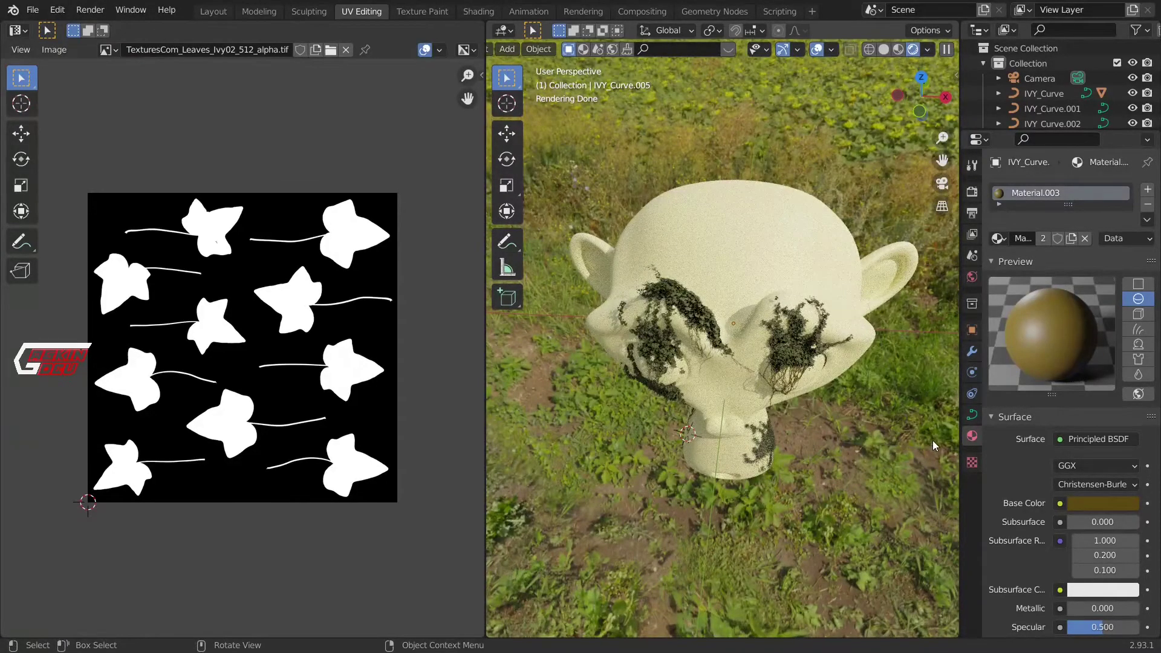